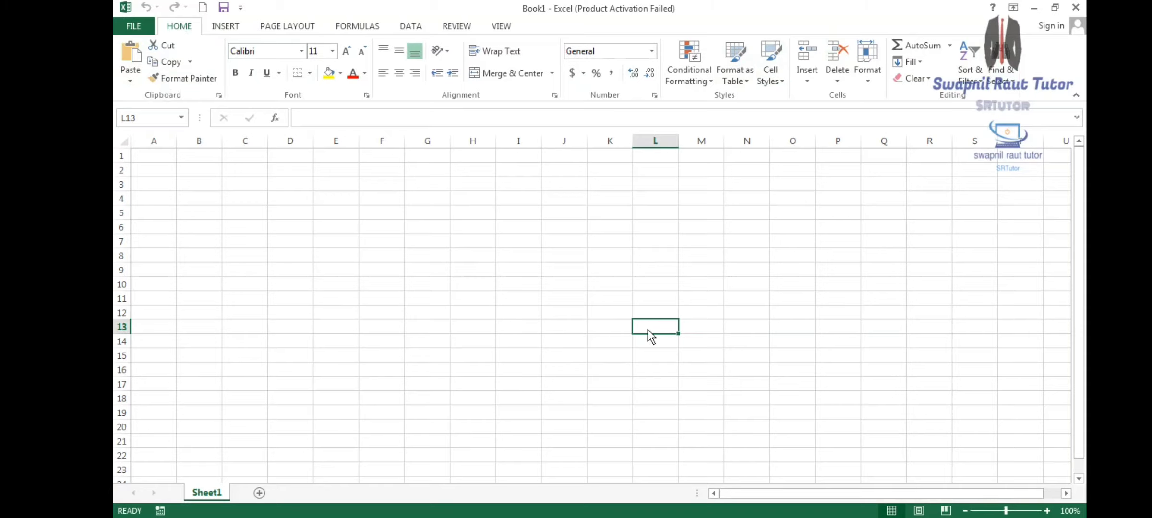
- Enter 'fdf' in cell B2, then trim it with Backspace
click(656, 299)
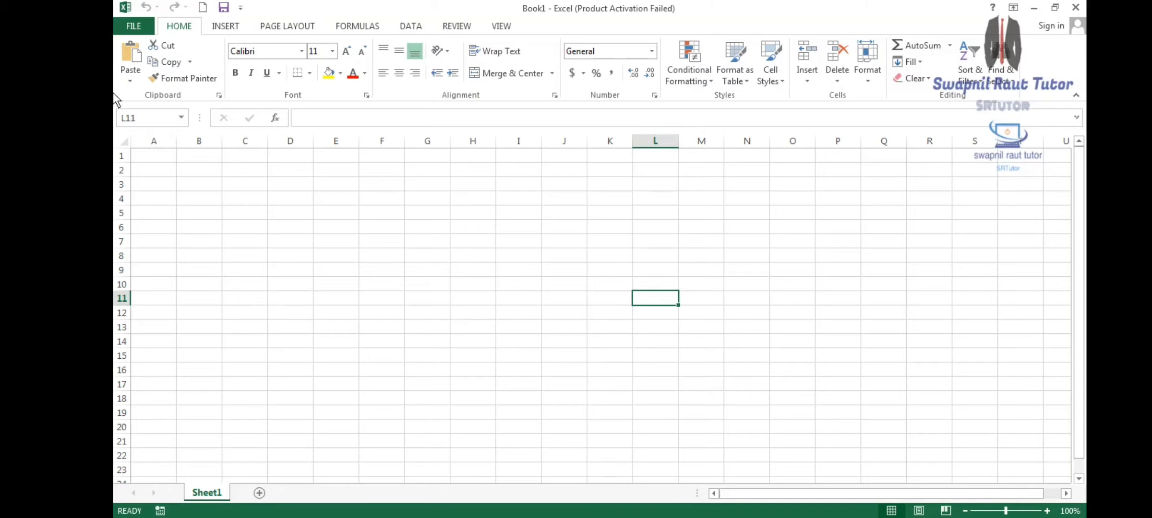
click(140, 118)
click(185, 171)
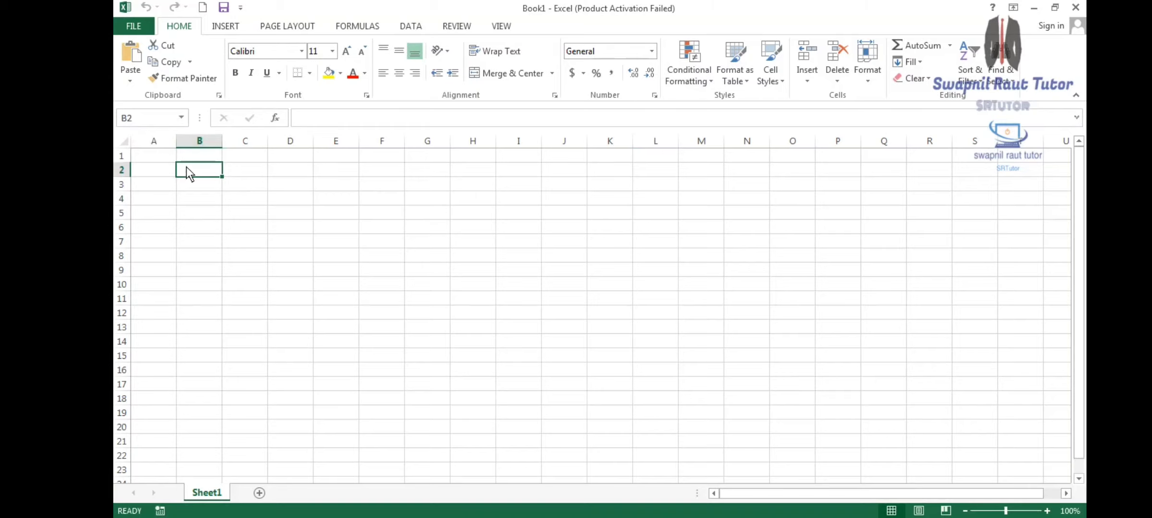
text(fdf)
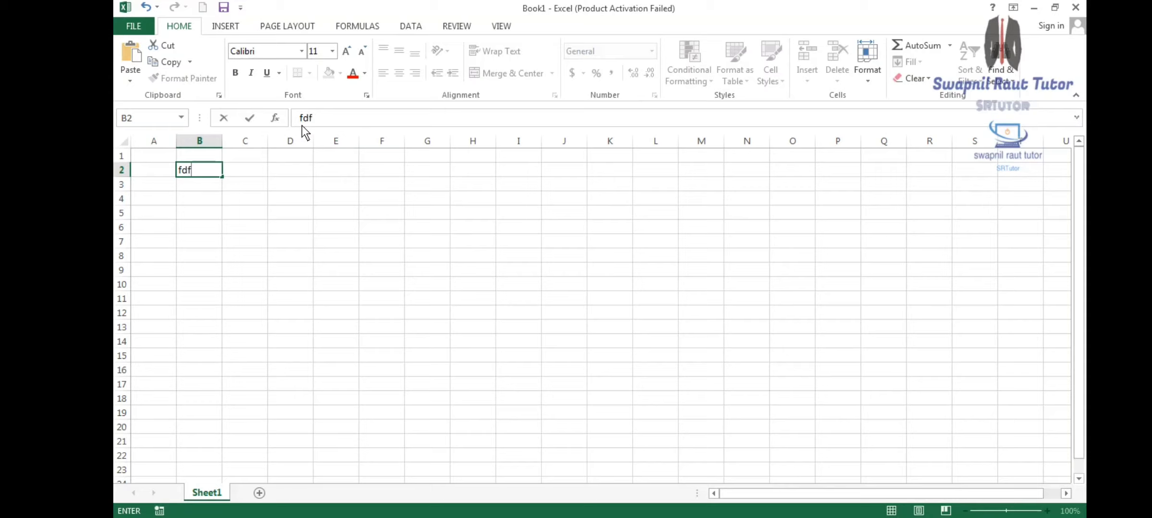
click(328, 115)
key(BackSpace)
key(BackSpace)
- Type 'hggh' into cell G4 and erase it again
click(436, 195)
click(303, 115)
text(hggh)
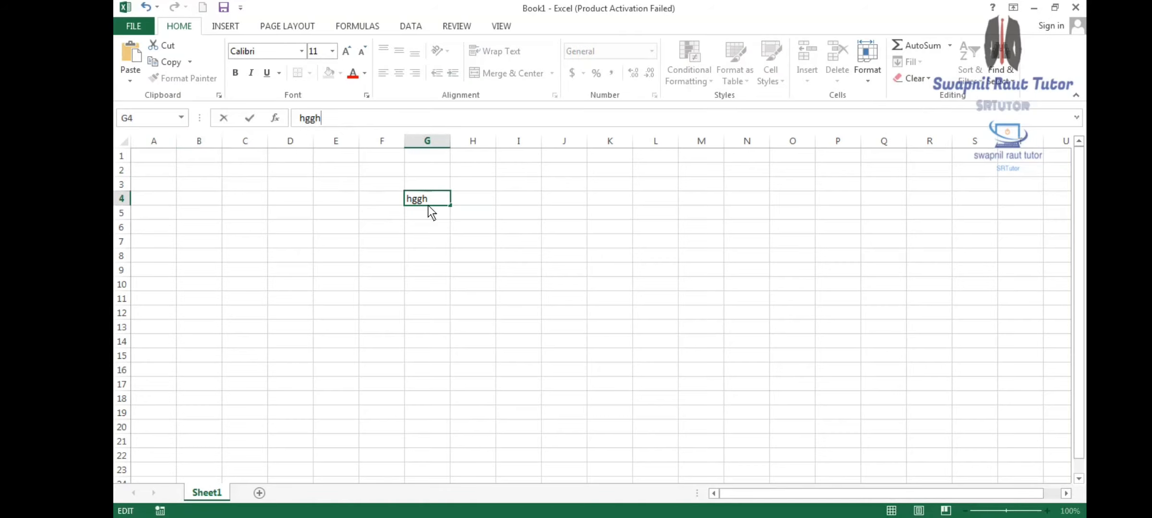
key(BackSpace)
key(BackSpace)
key(BackSpace)
key(BackSpace)
- Select columns D and E, rows 2 and 4, and then cell C7
click(304, 143)
click(339, 139)
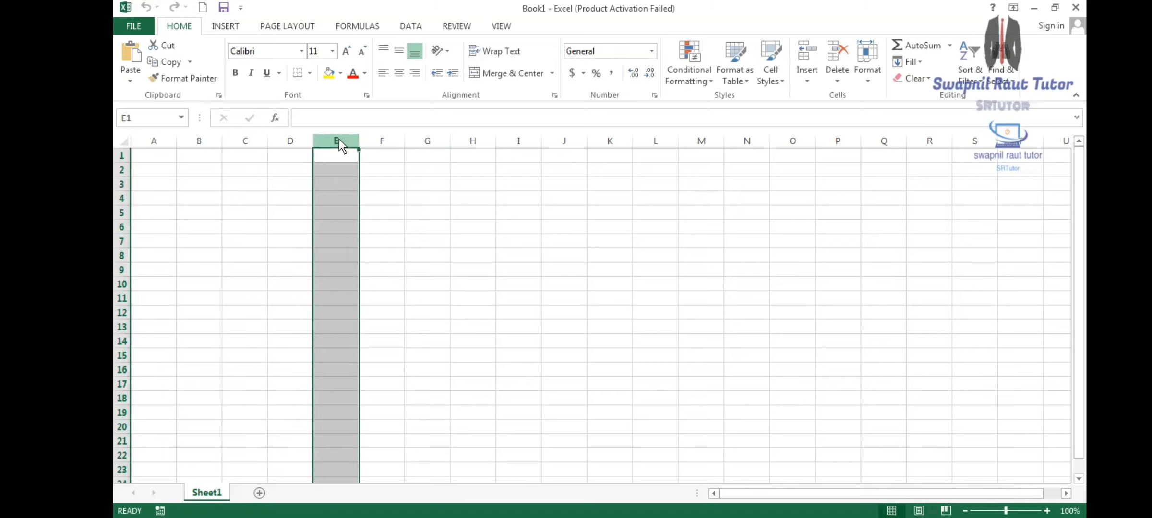
click(122, 170)
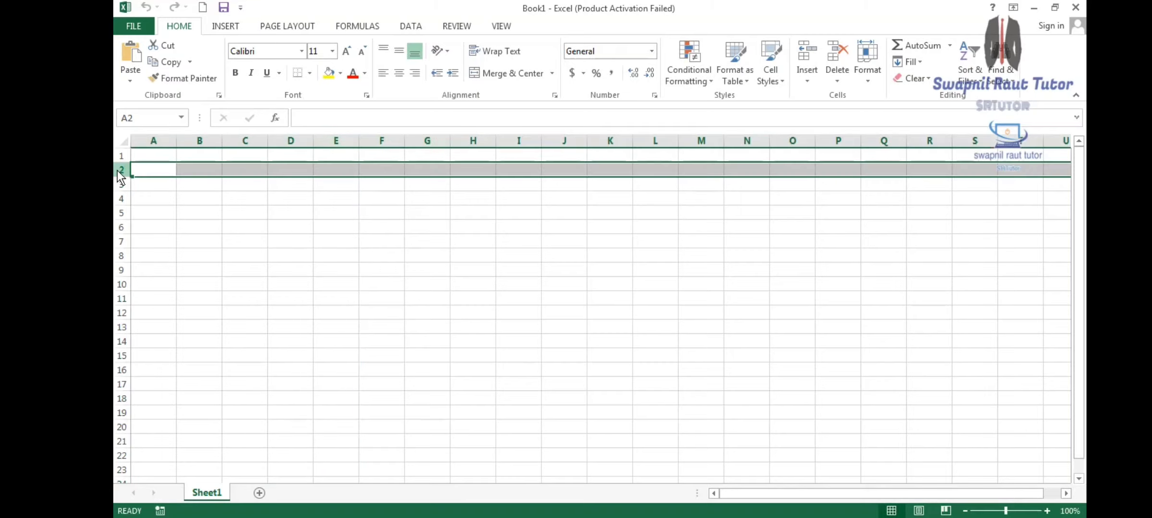
click(121, 199)
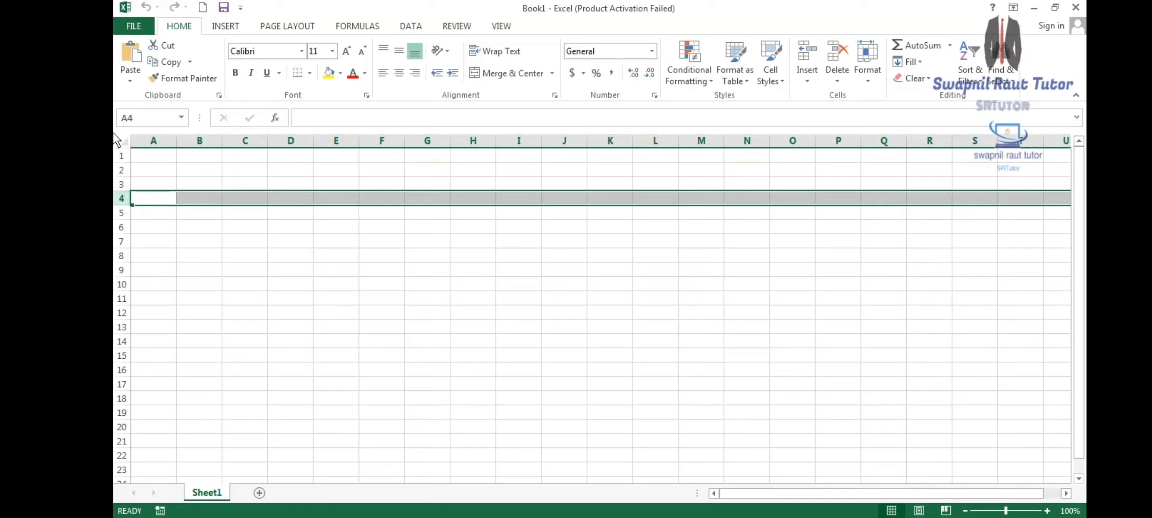
click(238, 244)
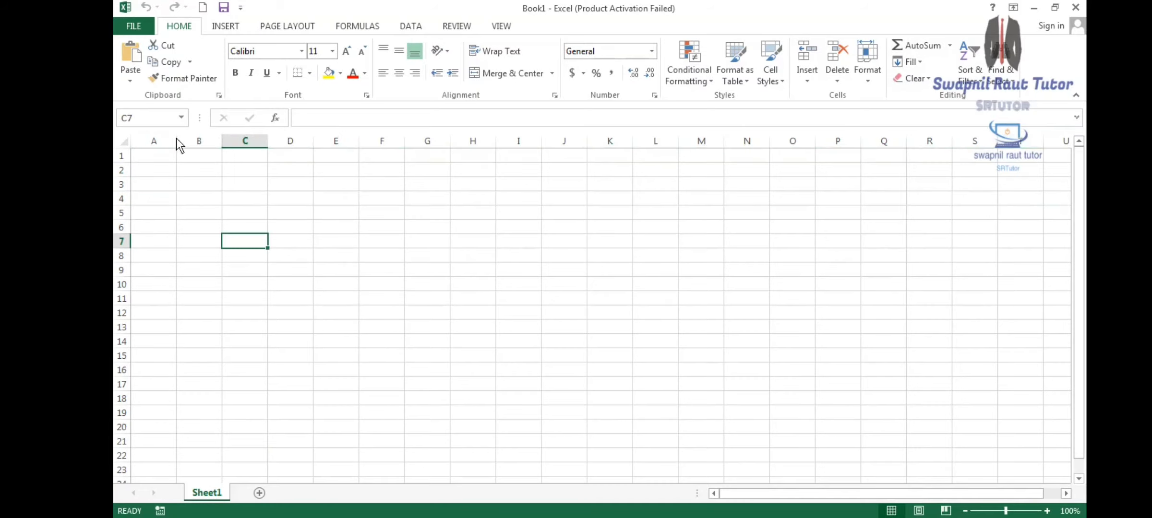
- Widen column A and column B by dragging their header borders
drag(176, 139, 238, 135)
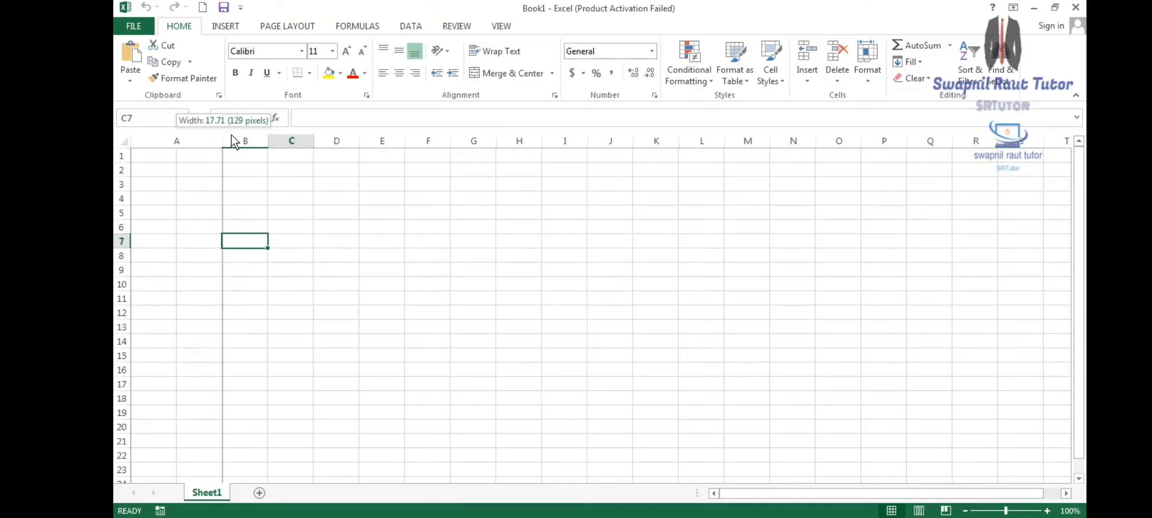
drag(254, 140, 297, 142)
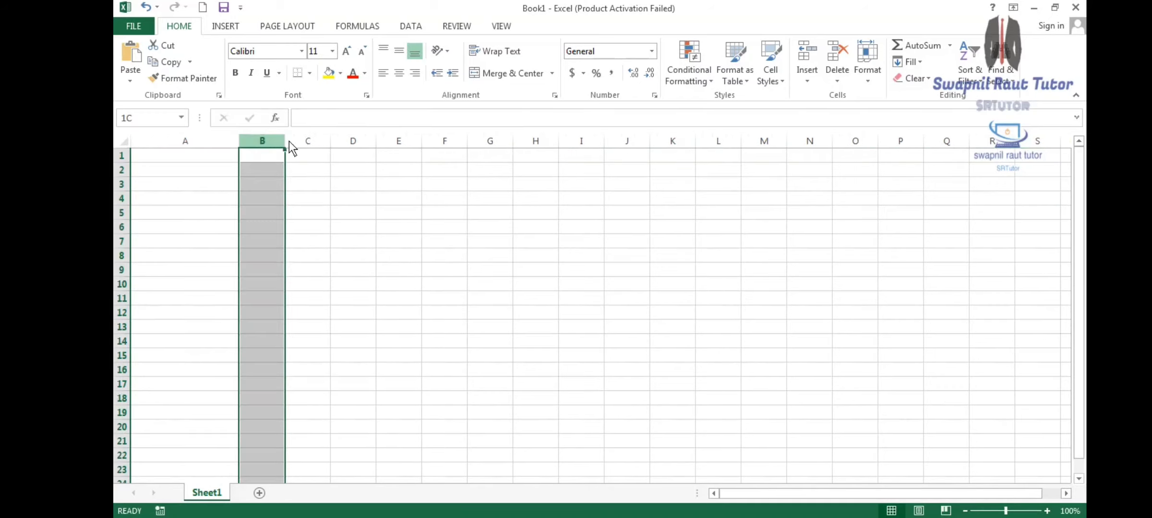
click(254, 168)
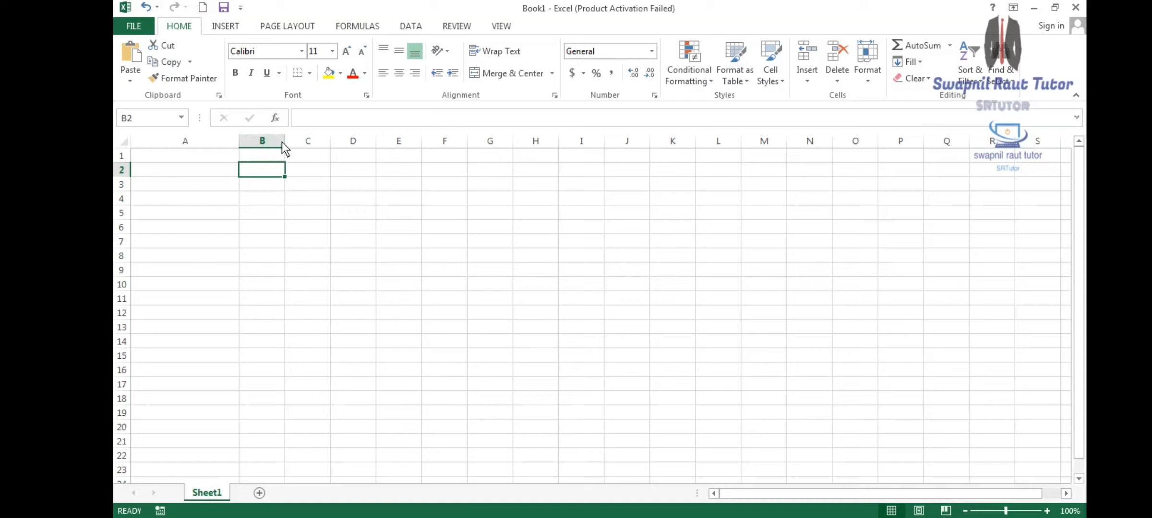
drag(285, 139, 319, 144)
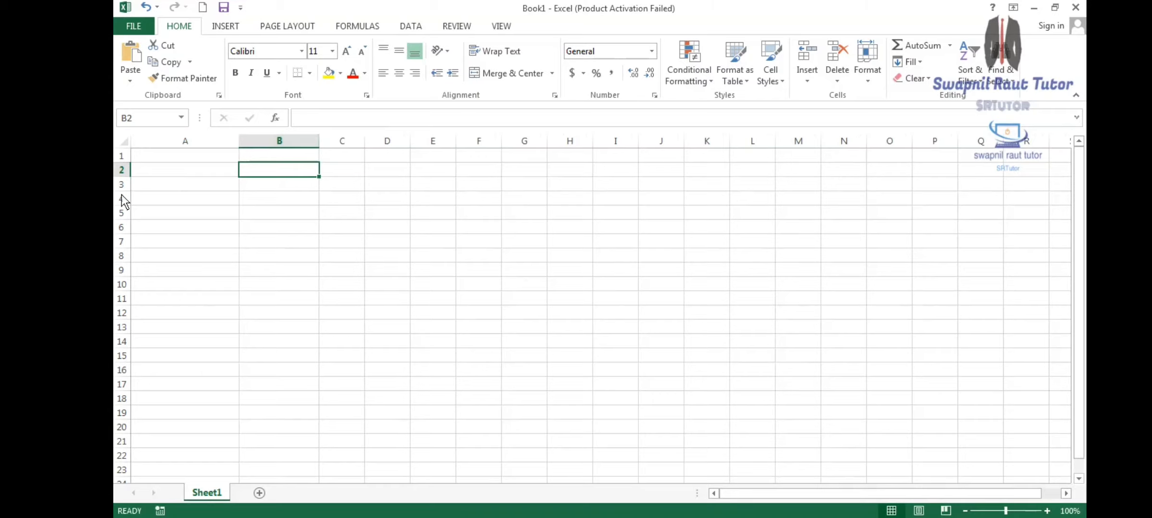
- Drag row 2's lower border down to make the row much taller
drag(121, 178, 118, 283)
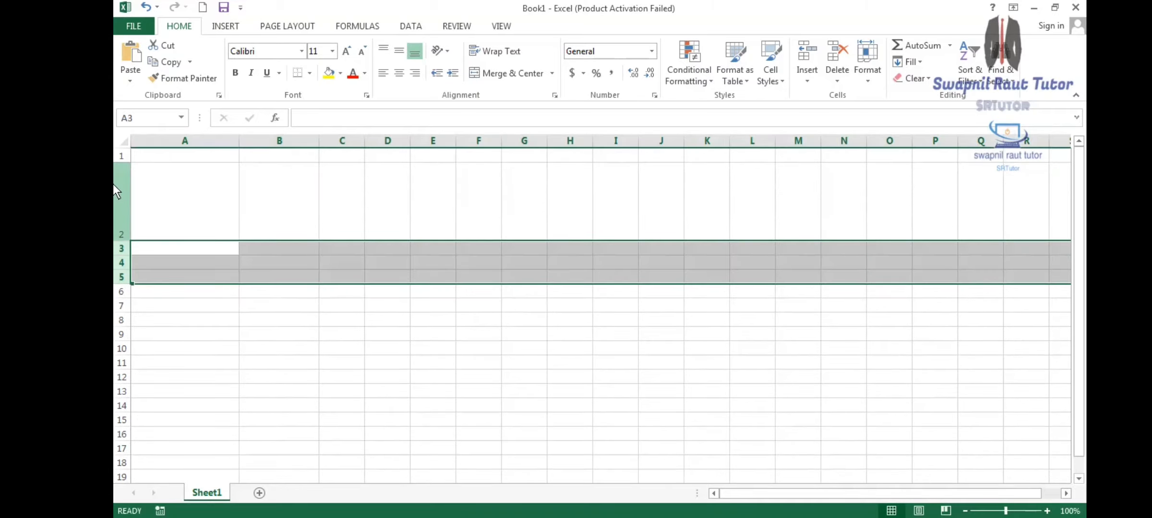
click(174, 228)
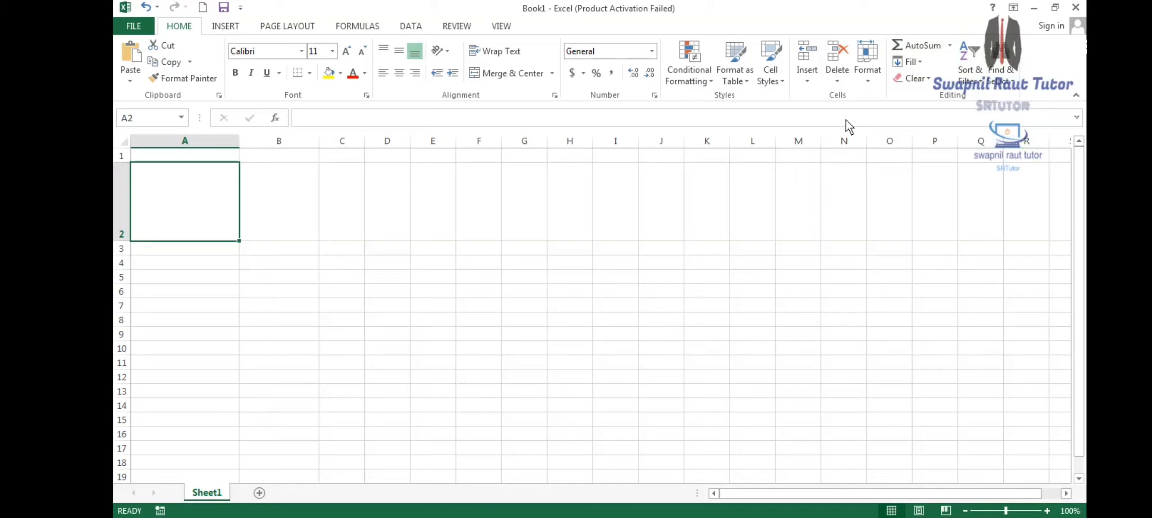
click(867, 80)
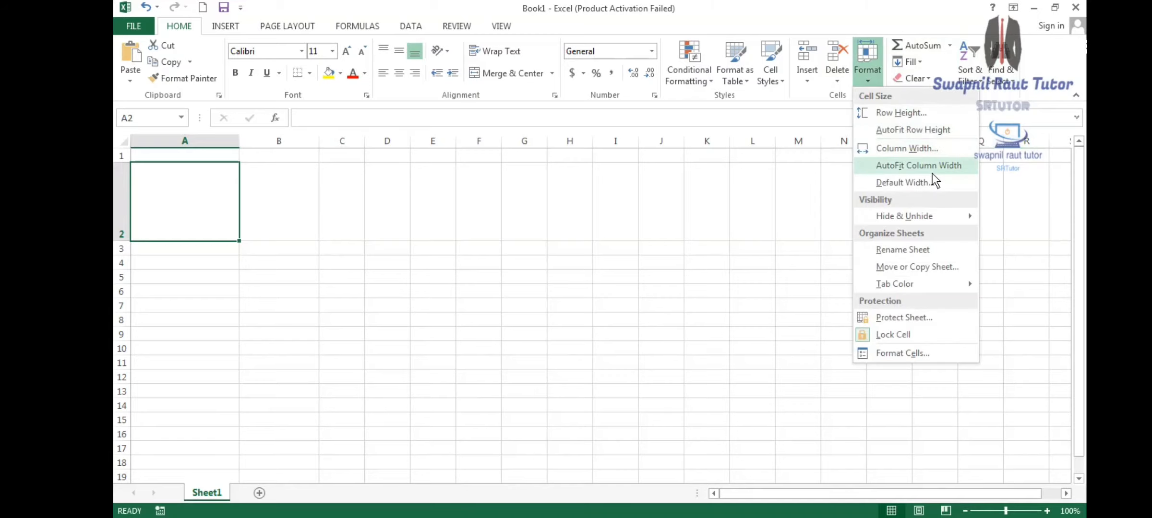
- Undo twice to restore row 2's normal height, keeping columns A and B wide
click(301, 211)
click(358, 193)
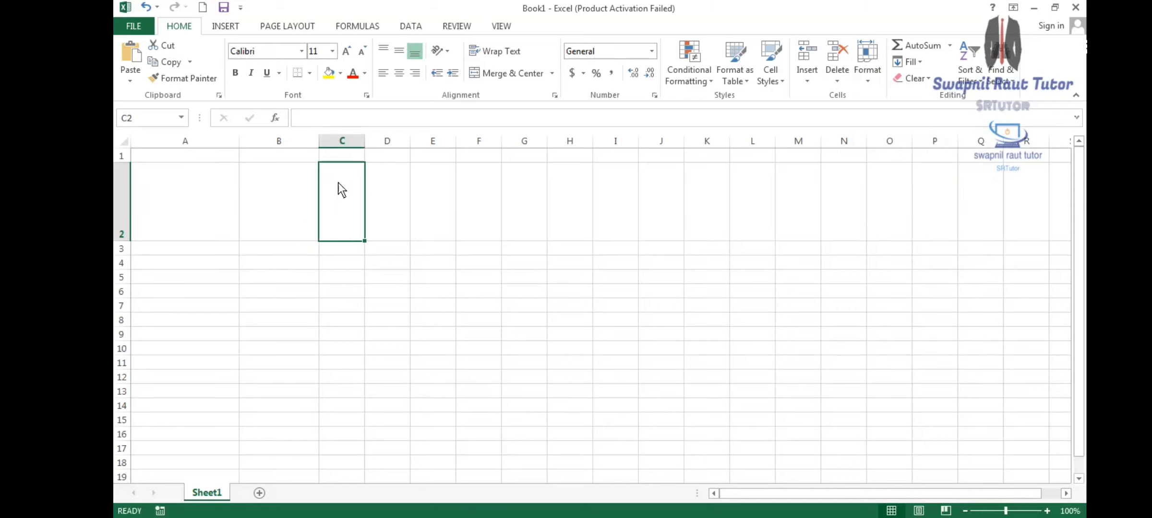
click(146, 8)
click(146, 8)
click(358, 269)
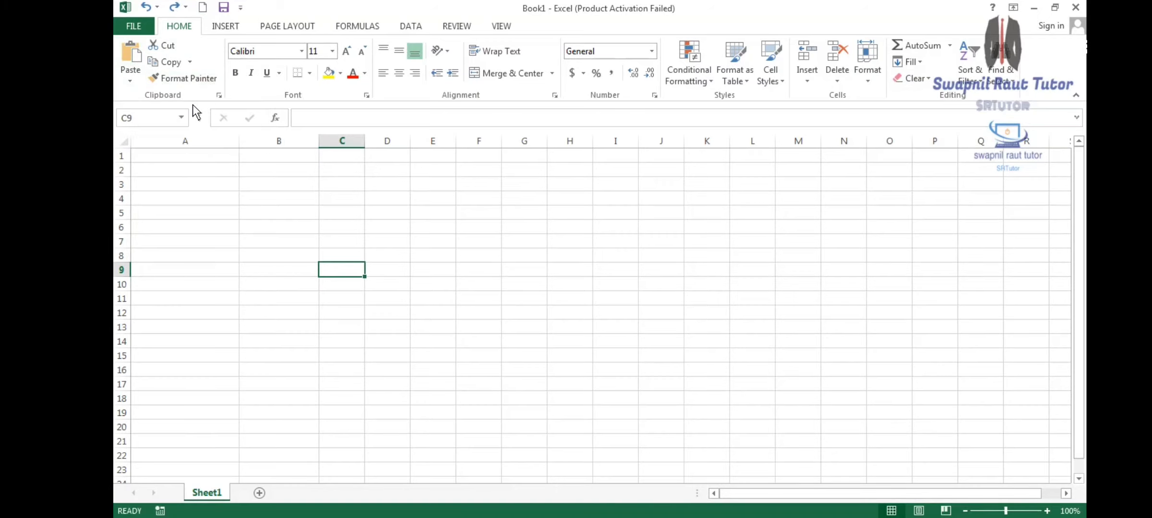
- Enter the tutor's name title in cell A3, then copy cell A3
click(191, 186)
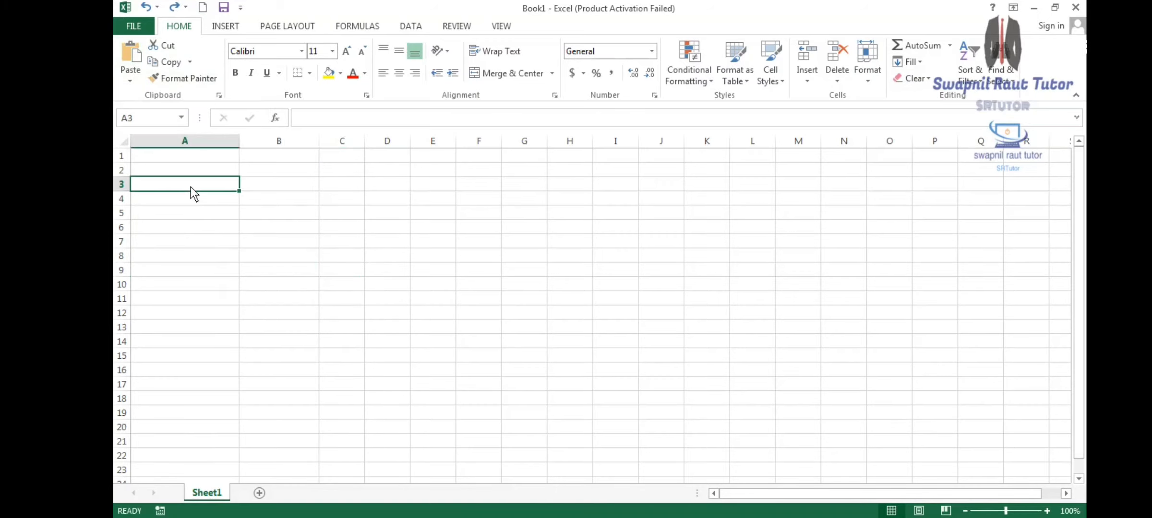
text(swapnil )
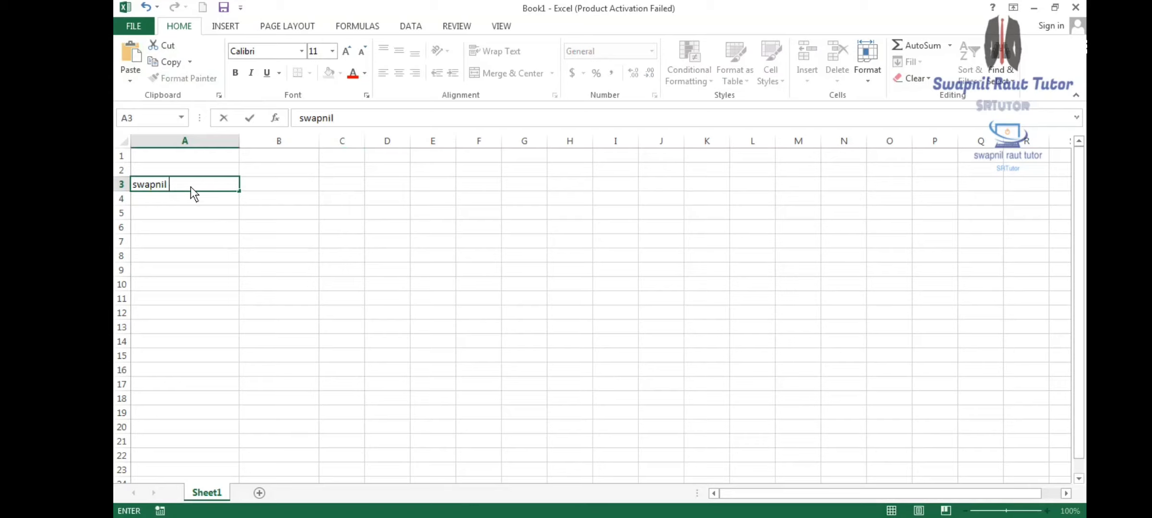
text(Raut Tutor)
click(151, 224)
click(179, 188)
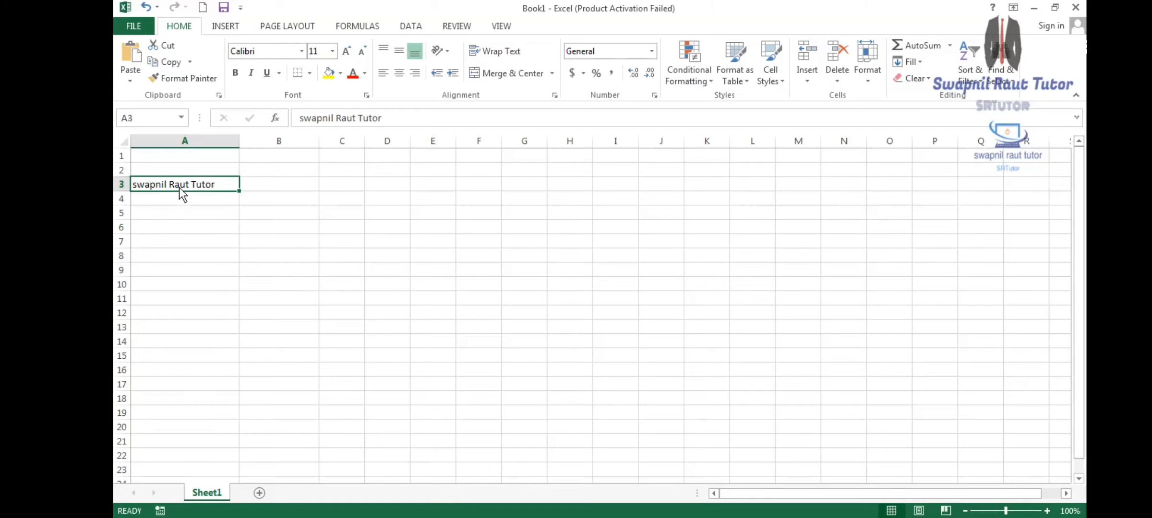
click(191, 290)
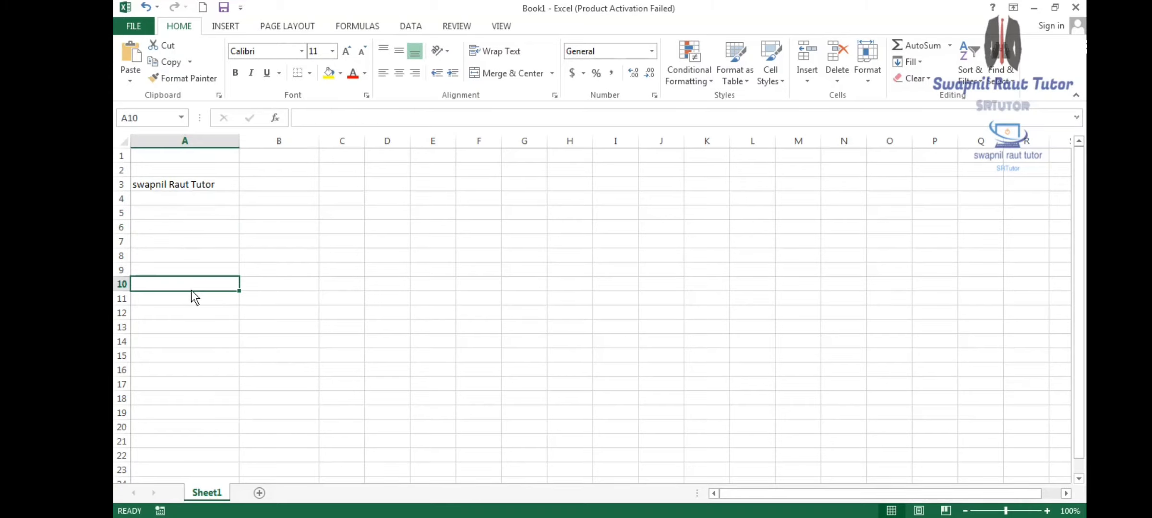
click(571, 287)
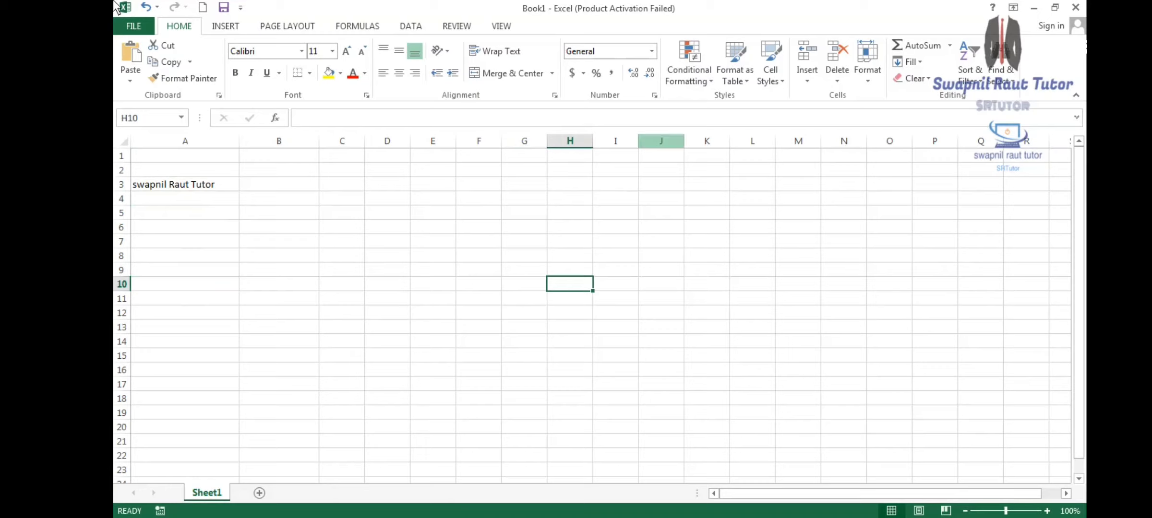
click(202, 188)
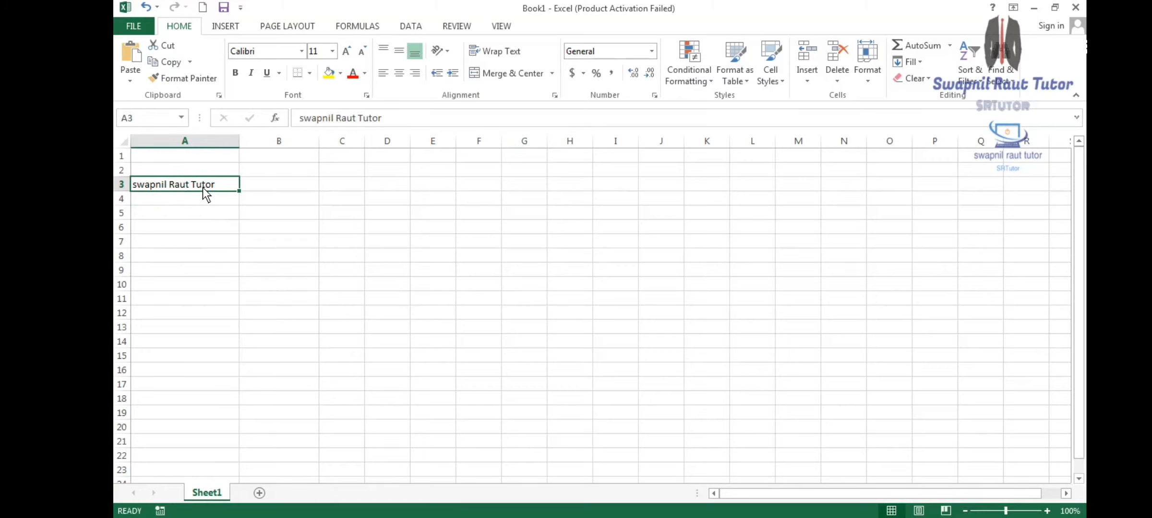
click(163, 66)
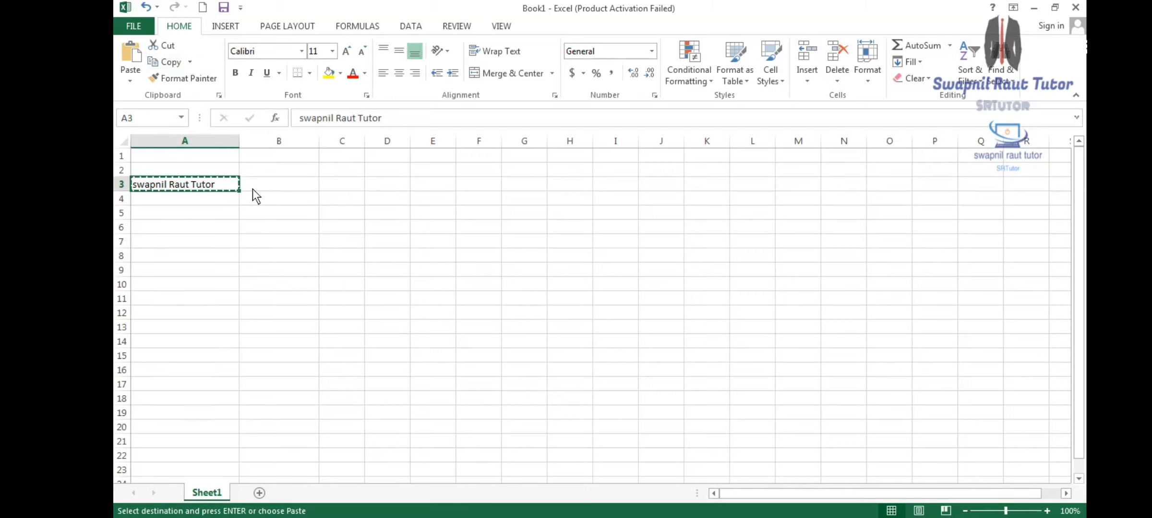
- Paste the copied name into cells B9, H8, F15 and B14, ending on D3
click(291, 270)
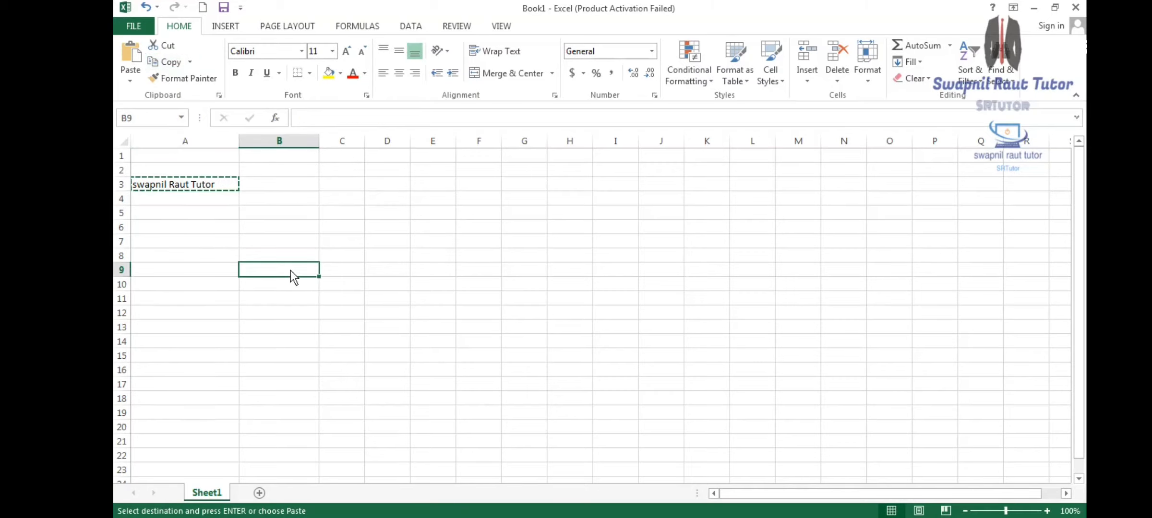
click(130, 54)
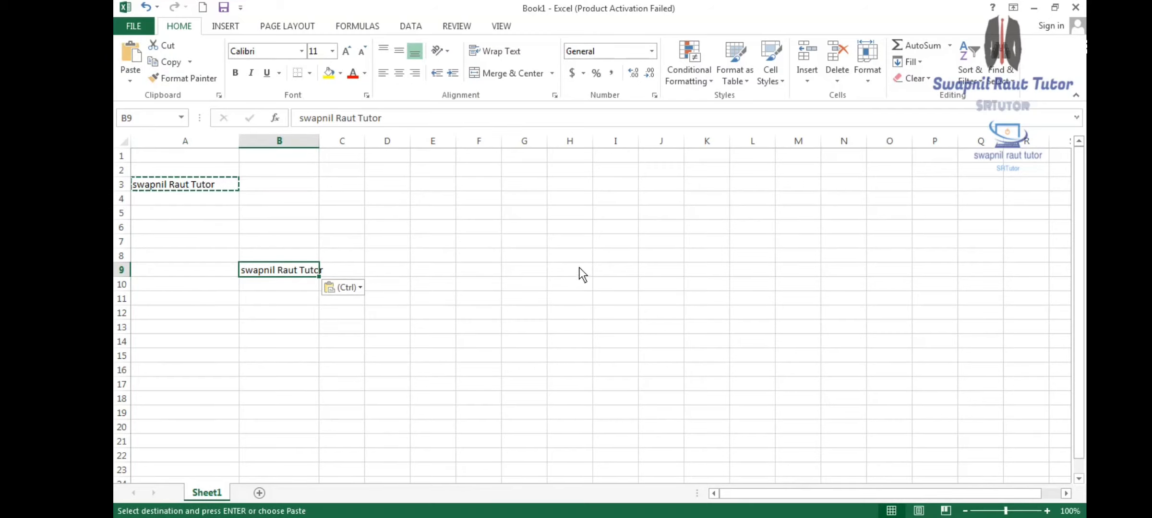
click(573, 254)
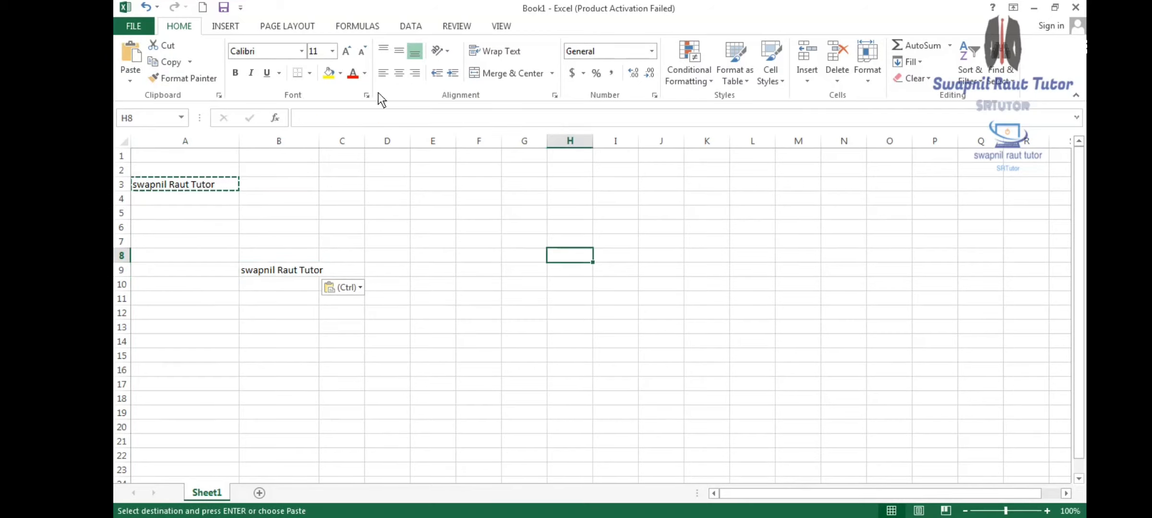
click(127, 50)
click(478, 355)
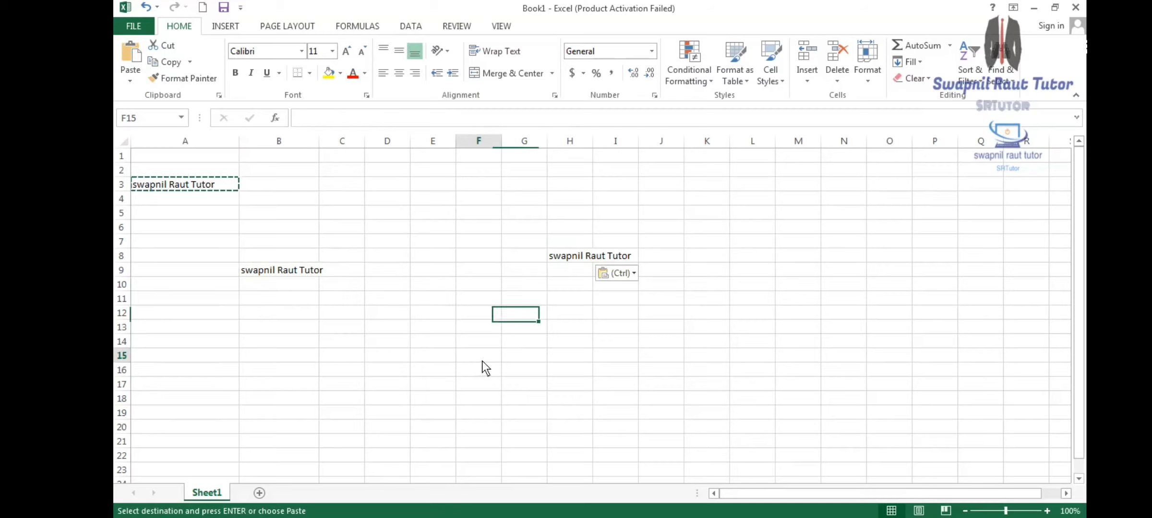
click(130, 50)
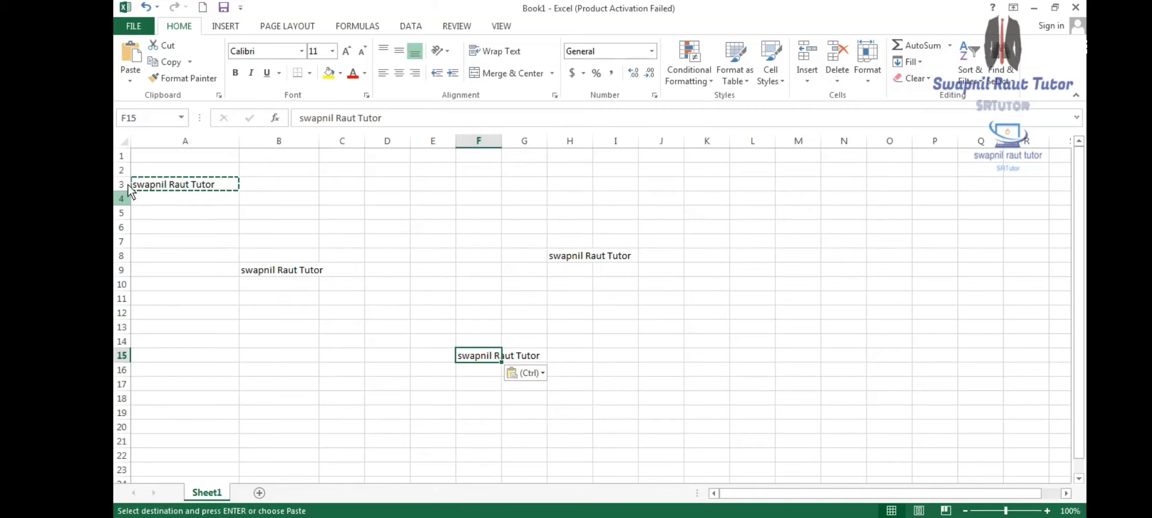
click(314, 341)
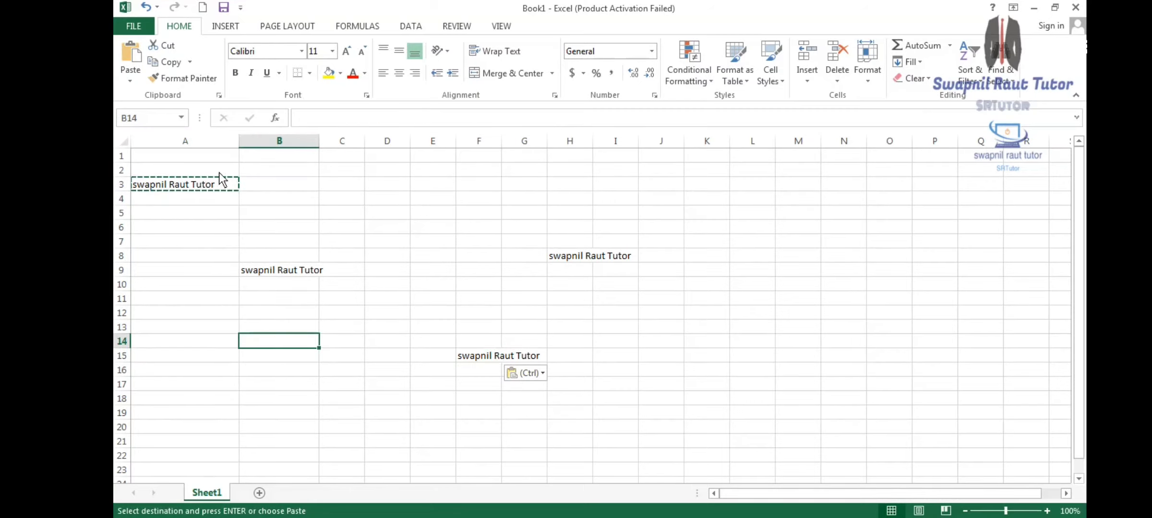
click(130, 57)
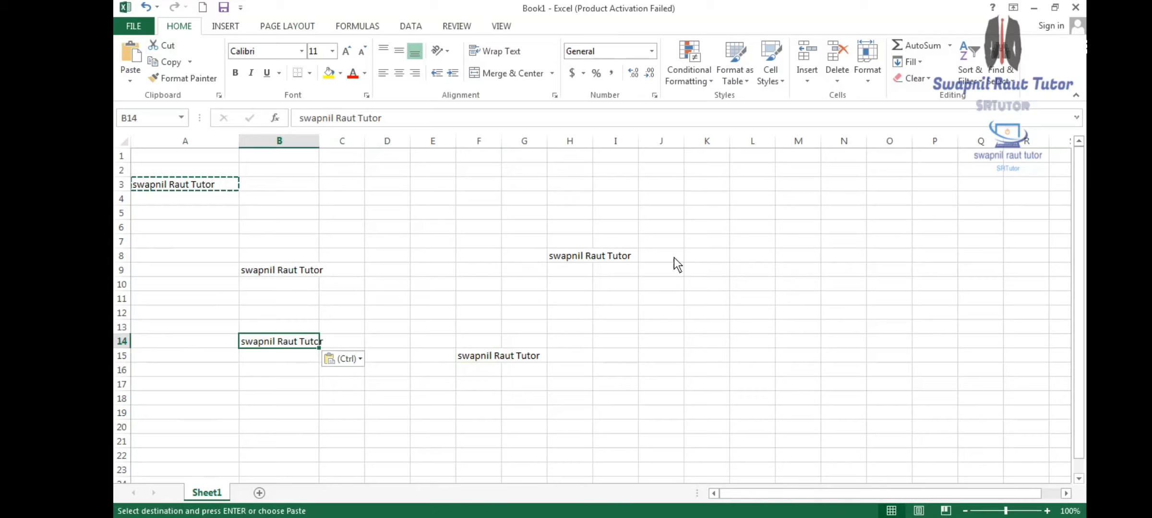
click(393, 184)
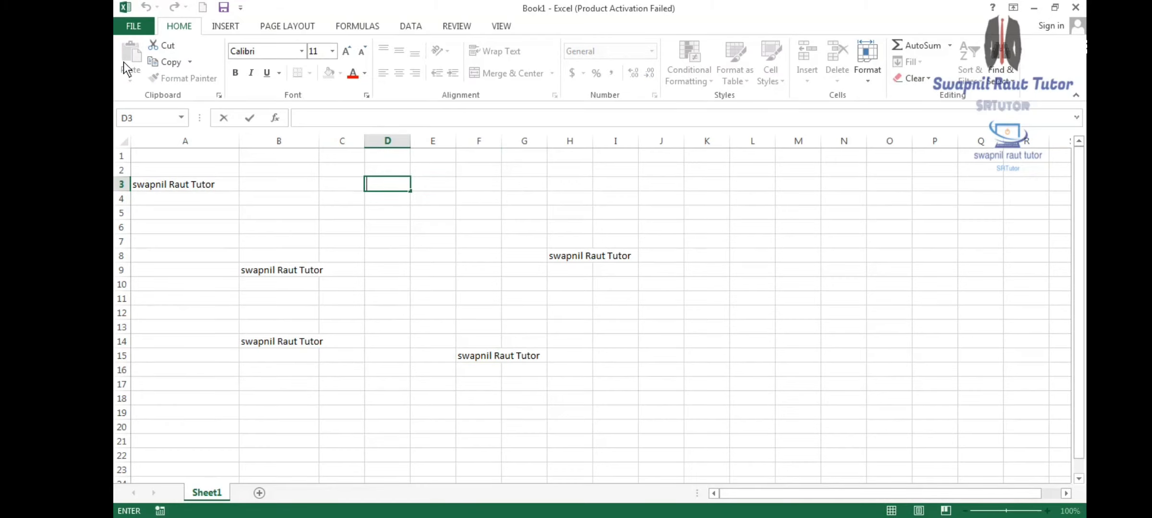
- Copy the text from inside cell A3 while editing it
double_click(178, 184)
click(167, 60)
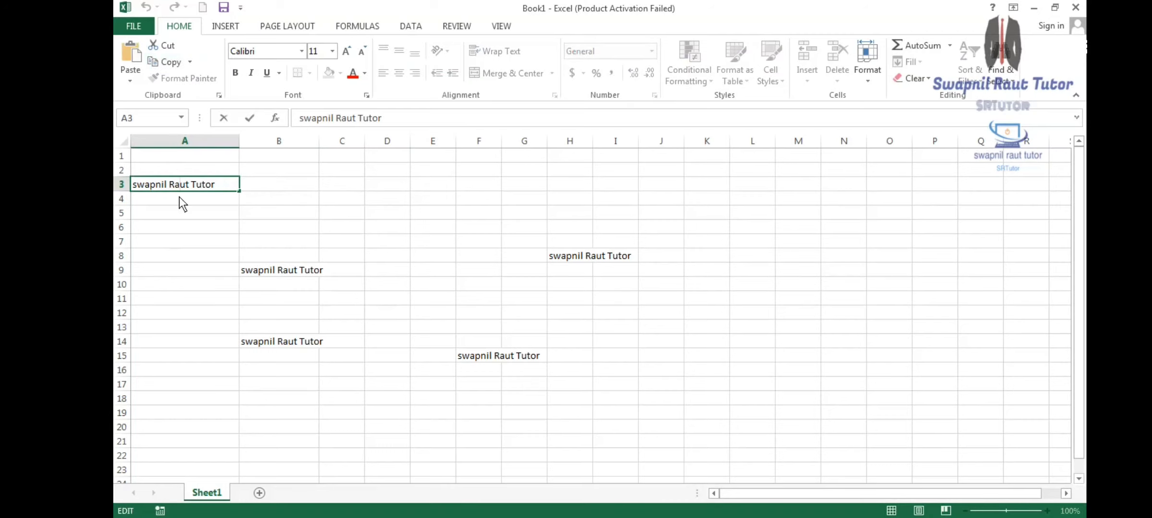
double_click(227, 186)
click(212, 211)
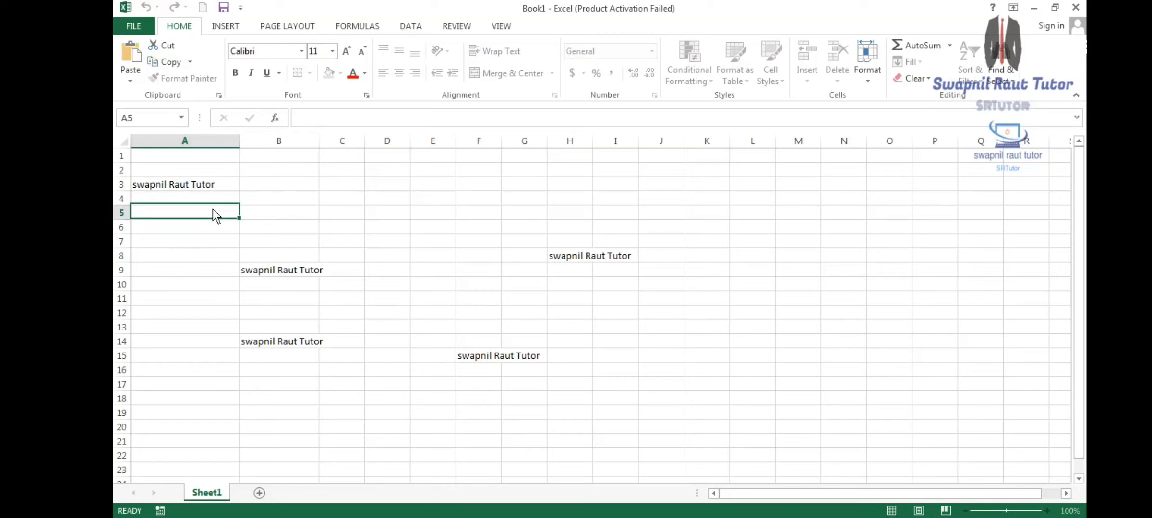
- Type 'dsdsd' in cell B6, copy it and paste it into E4
click(294, 226)
text(dsdsd)
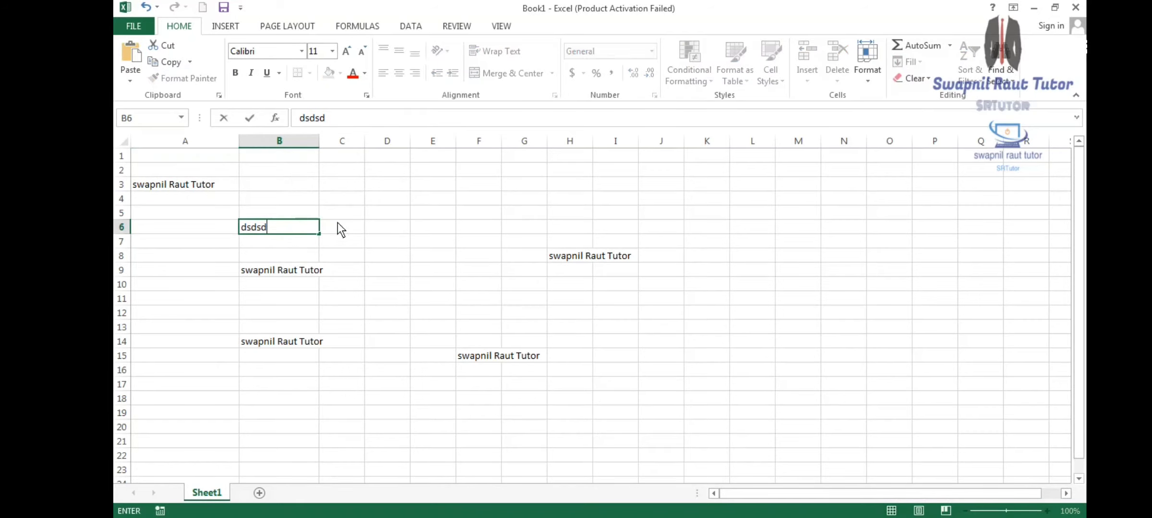
double_click(282, 228)
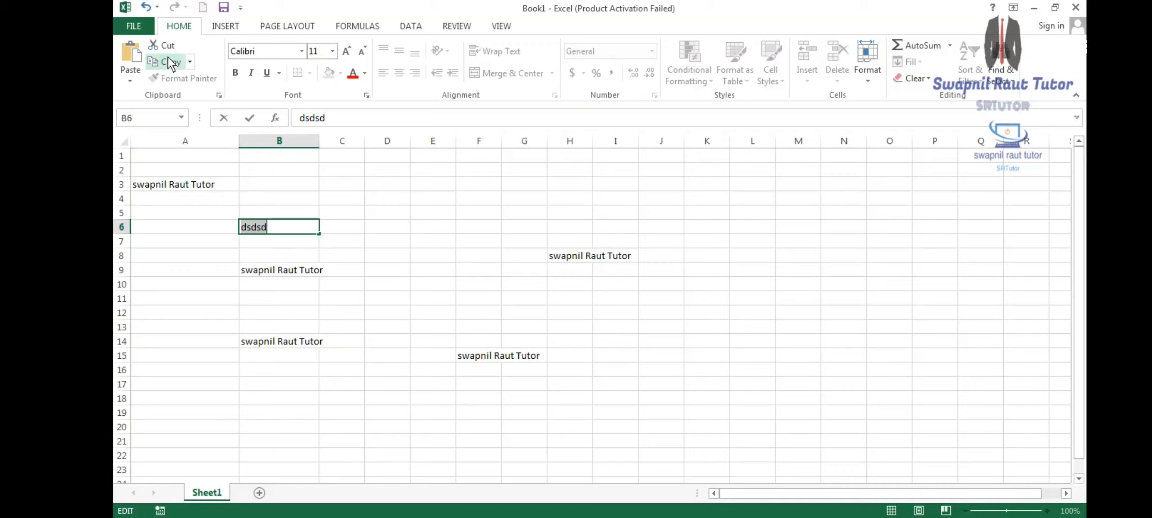
key(Return)
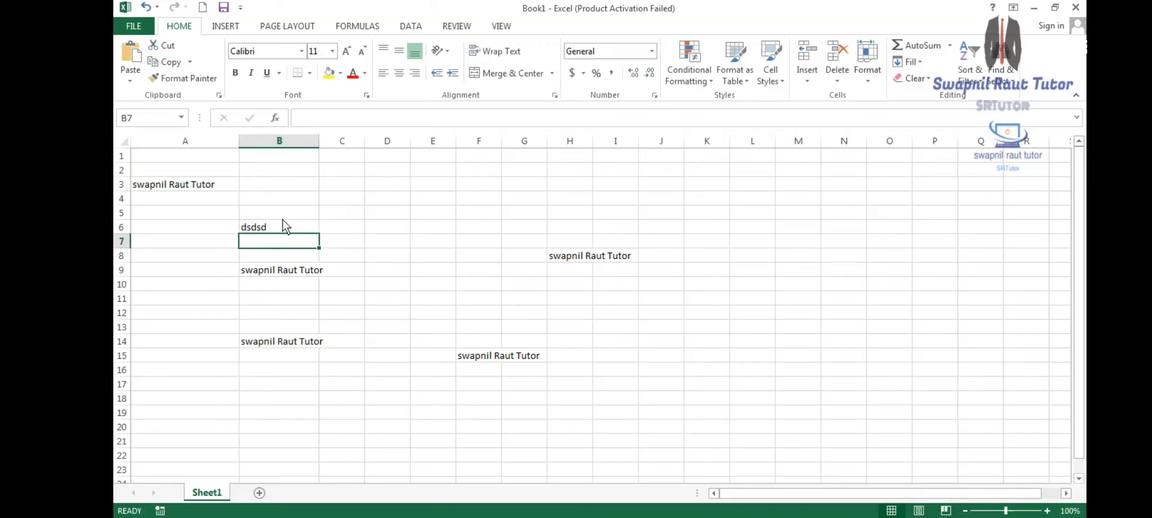
click(284, 226)
click(168, 60)
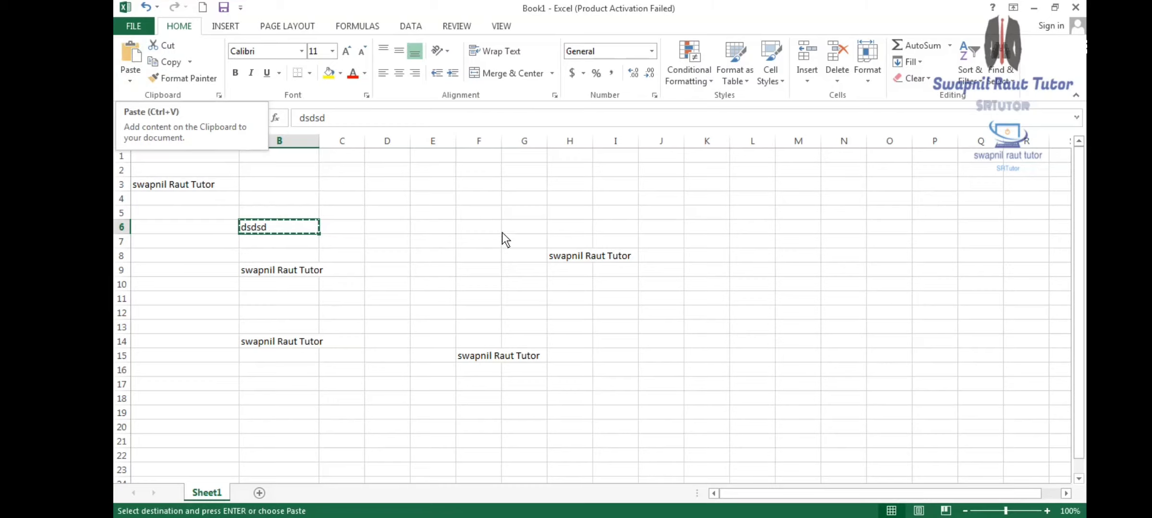
click(433, 196)
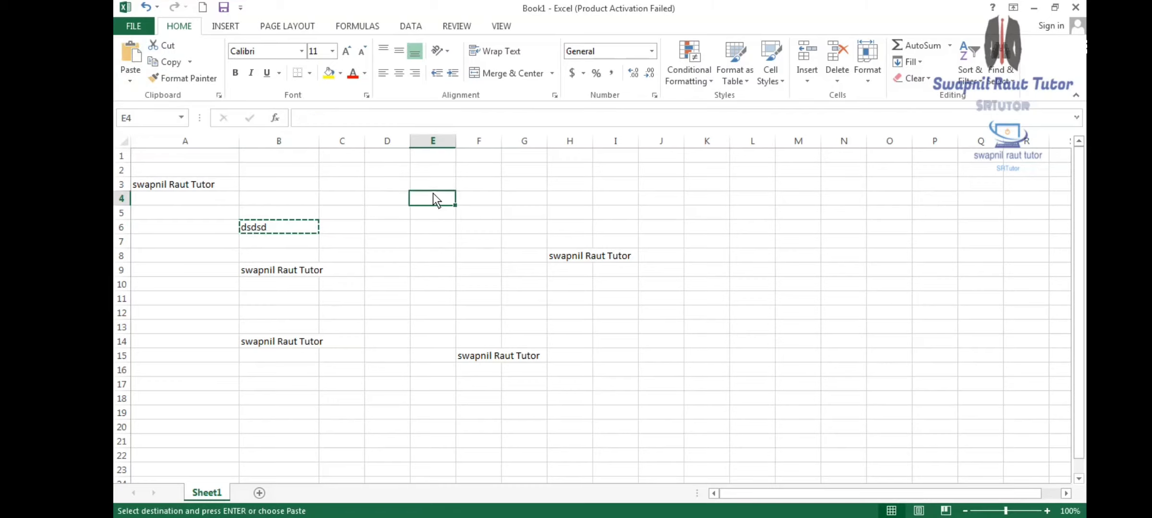
click(126, 52)
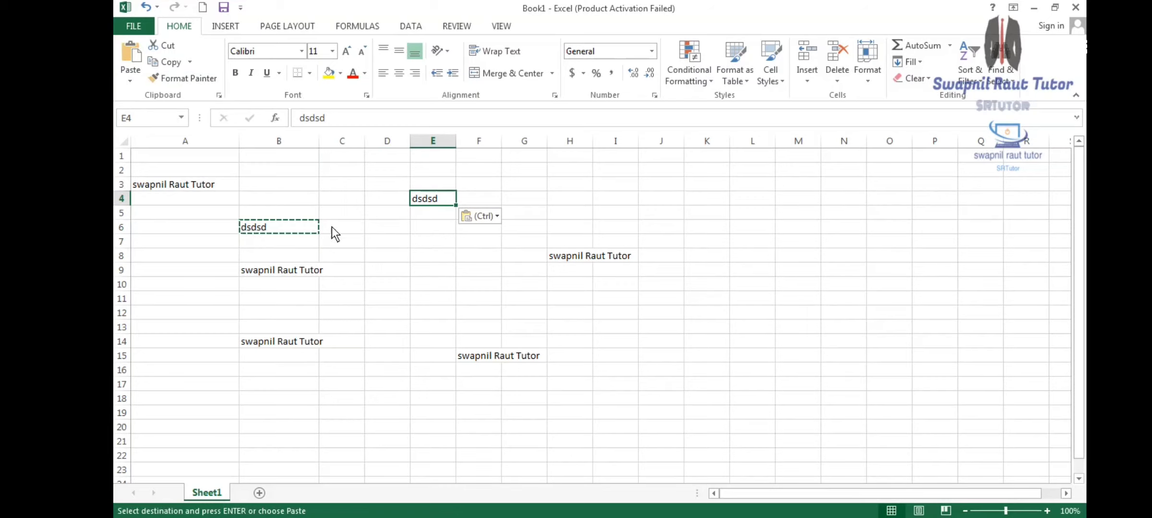
- Undo the pasted copies and 'dsdsd' entries with Ctrl+Z twice
click(380, 226)
key(BackSpace)
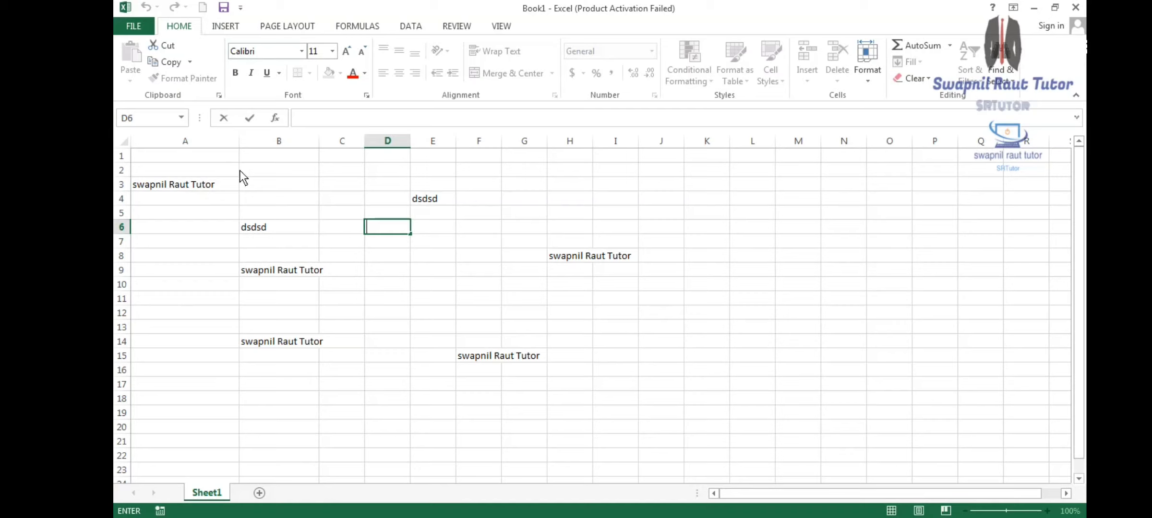
click(298, 195)
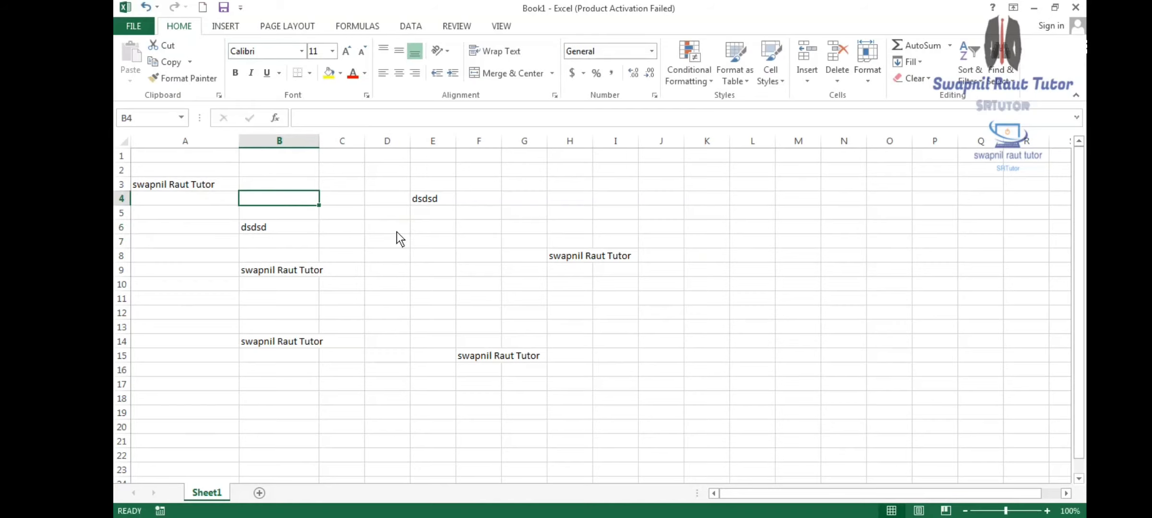
key(ctrl+z)
key(ctrl+z)
key(ctrl+z)
key(ctrl+z)
key(ctrl+z)
key(ctrl+z)
key(ctrl+z)
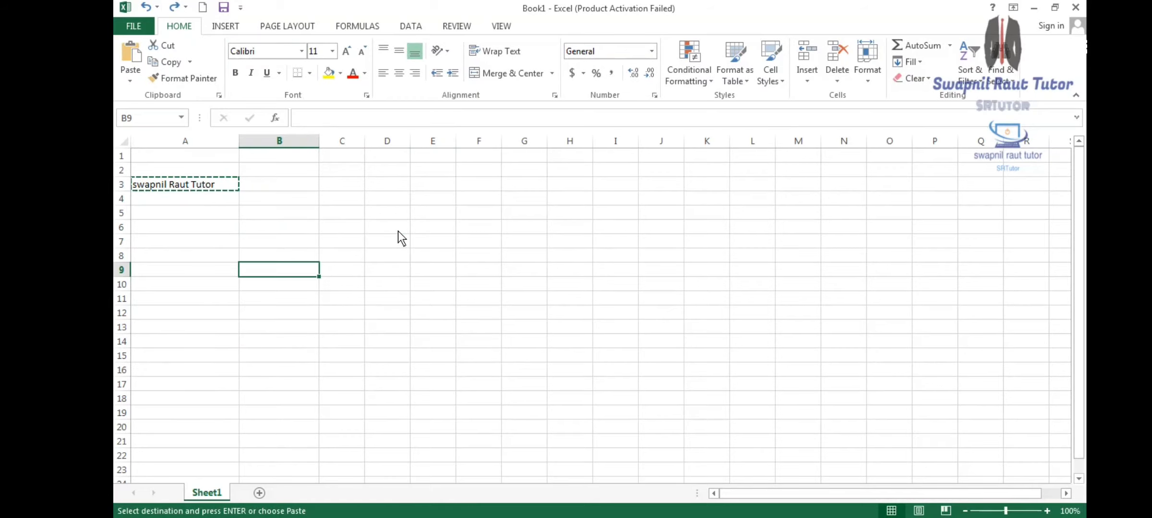
key(ctrl+z)
key(ctrl+z)
key(ctrl+z)
key(ctrl+z)
key(ctrl+z)
- Retype the tutor's full name in cell A3 and reopen it for editing
double_click(225, 240)
click(168, 186)
text(swapnil Ra)
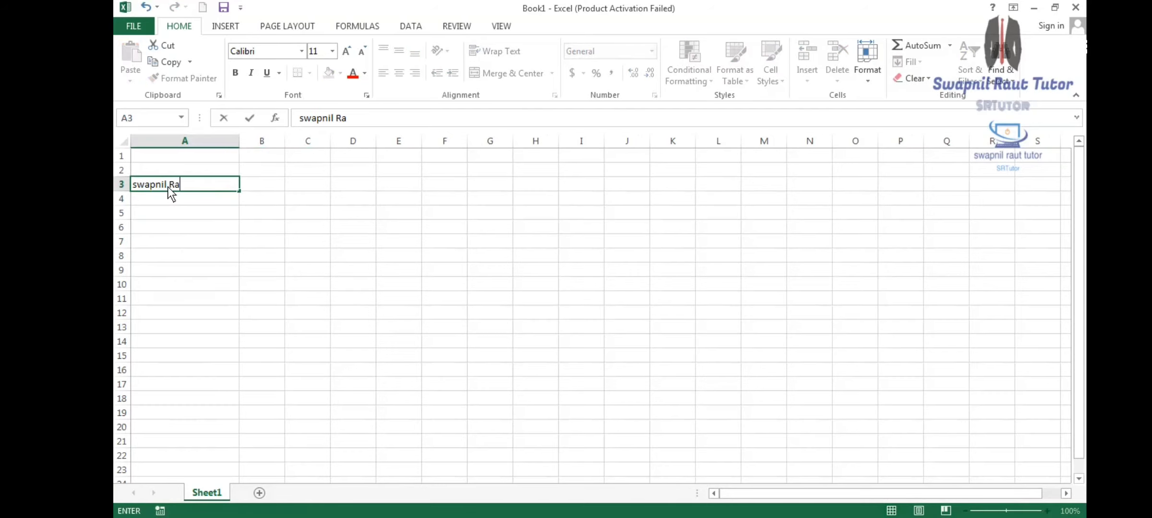
text(ut Tutor)
click(183, 226)
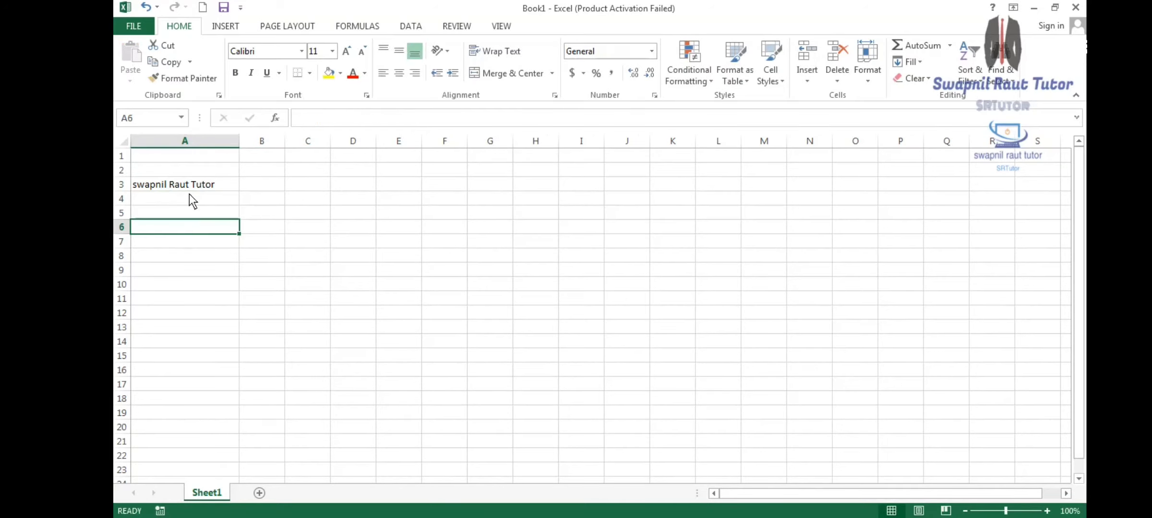
click(198, 184)
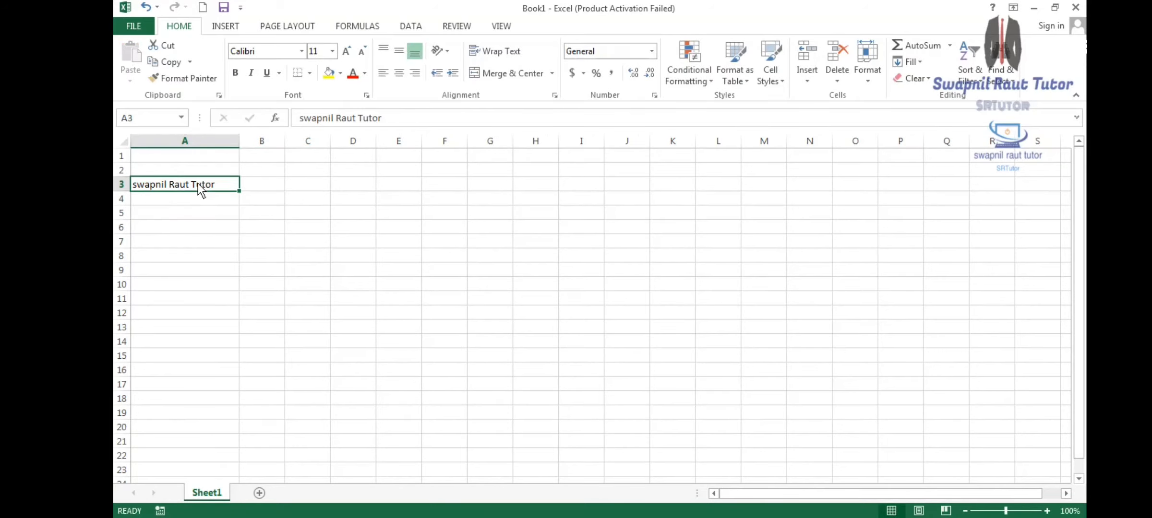
double_click(225, 183)
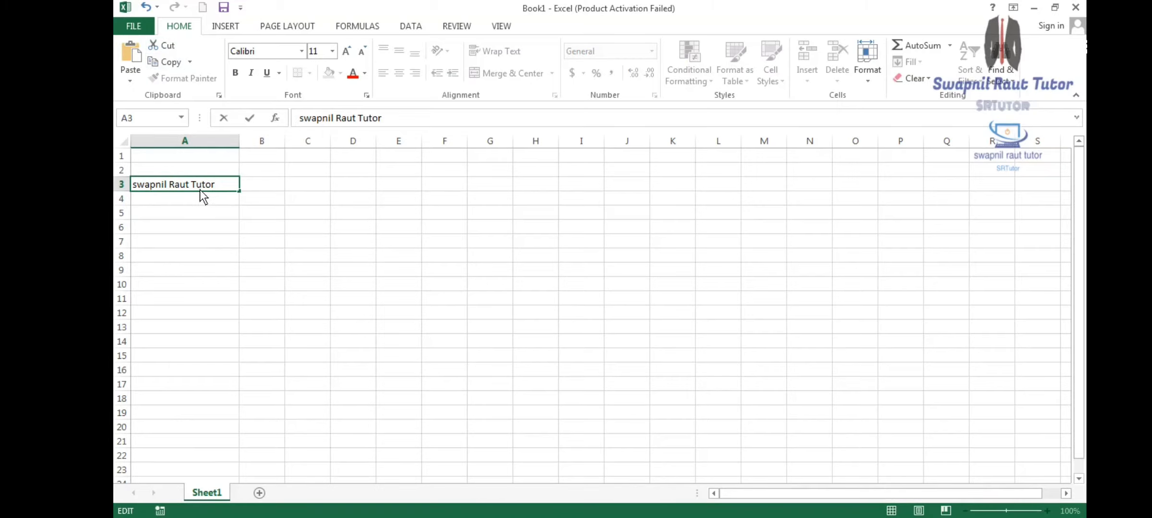
- Correct a letter in the word 'Tutor' in cell A3
click(198, 221)
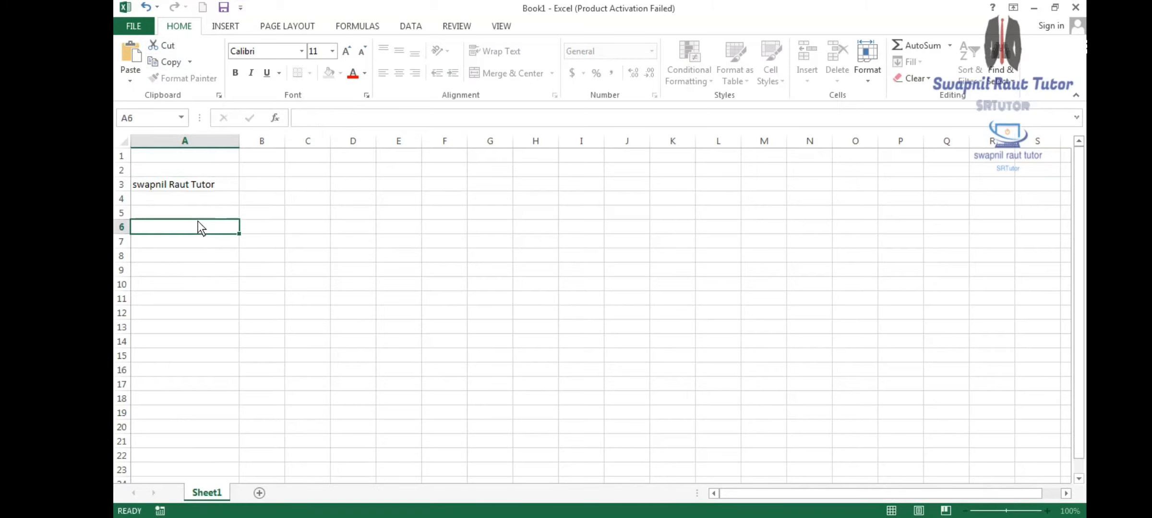
double_click(205, 183)
key(Delete)
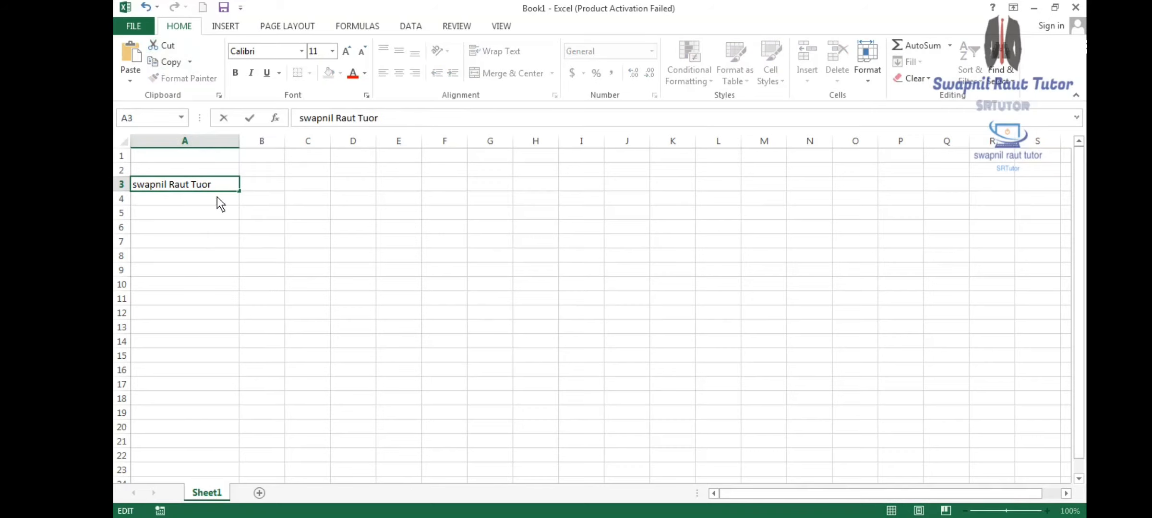
text(t)
click(239, 239)
- Cut the name from A3 and paste it into cell H5
click(209, 188)
right_click(209, 188)
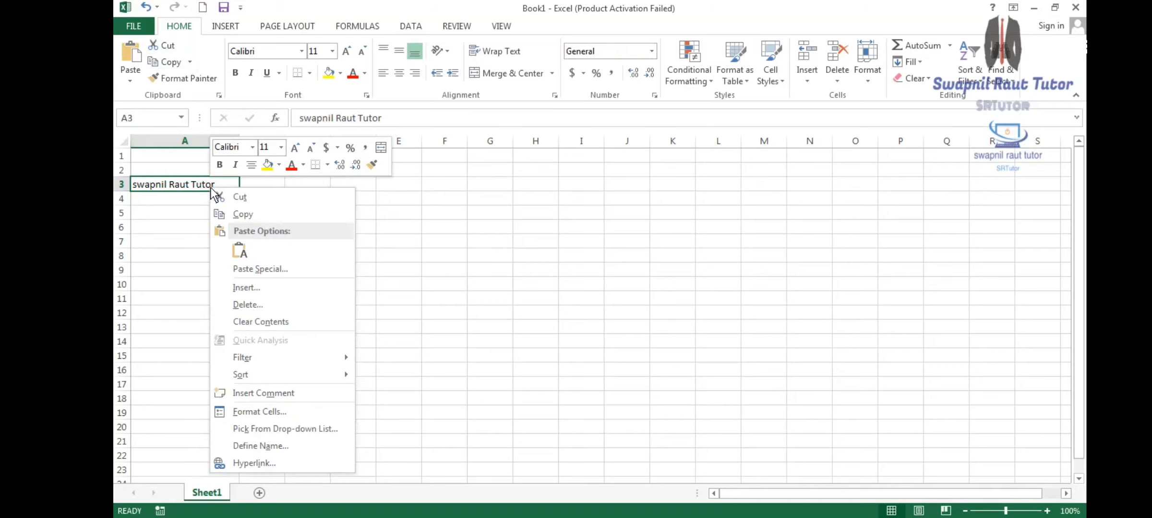
click(240, 197)
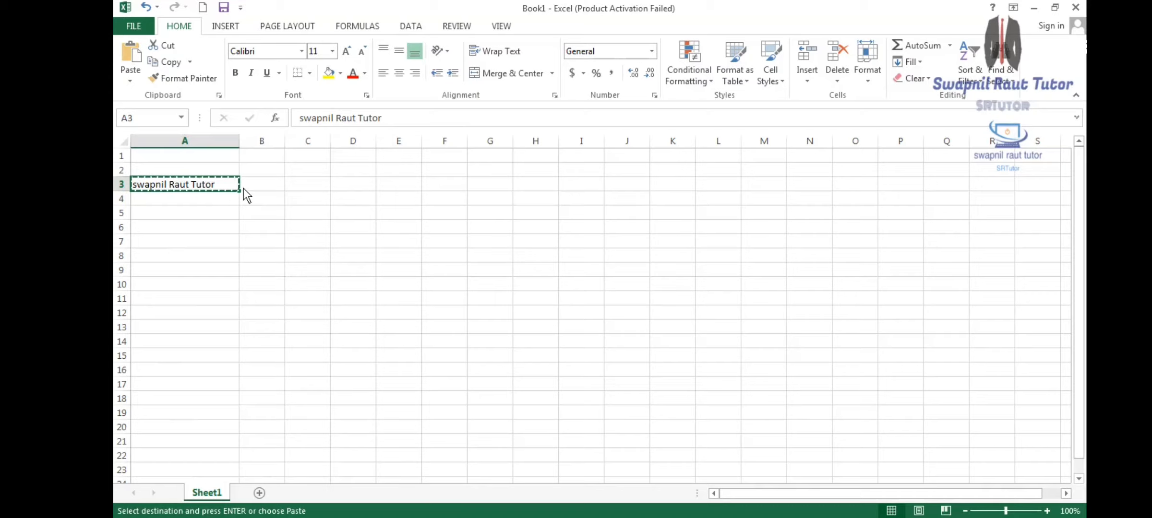
click(538, 213)
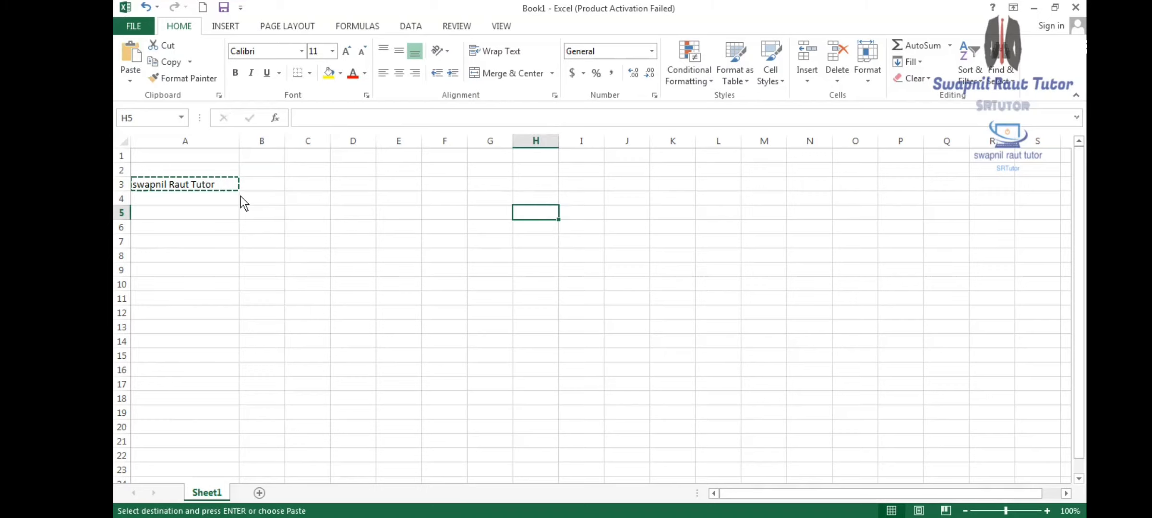
click(124, 43)
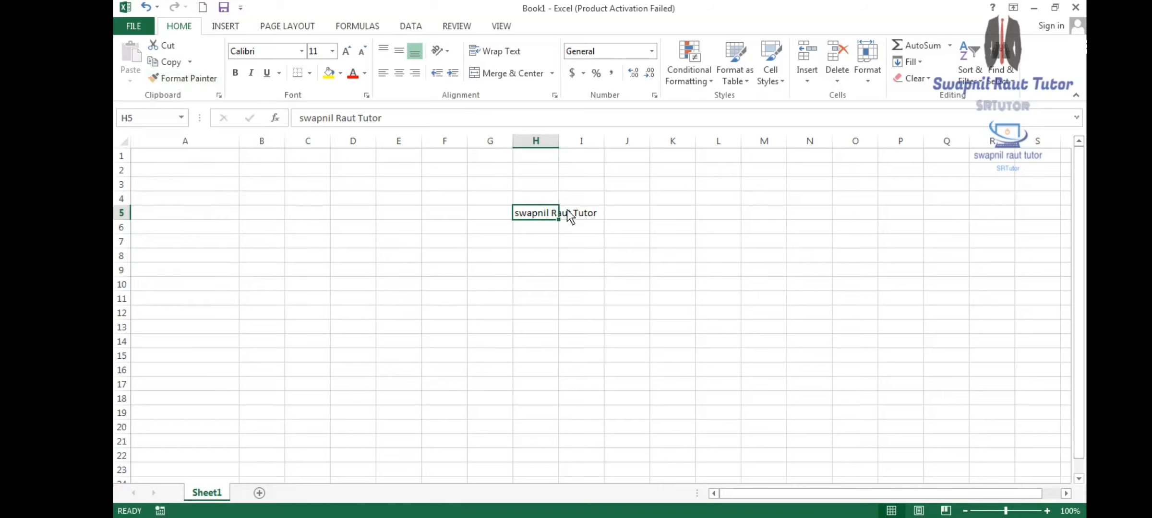
- Enlarge the H5 name's font size, colour it red and apply the Algerian font
click(346, 52)
click(347, 52)
click(346, 52)
click(346, 52)
click(347, 52)
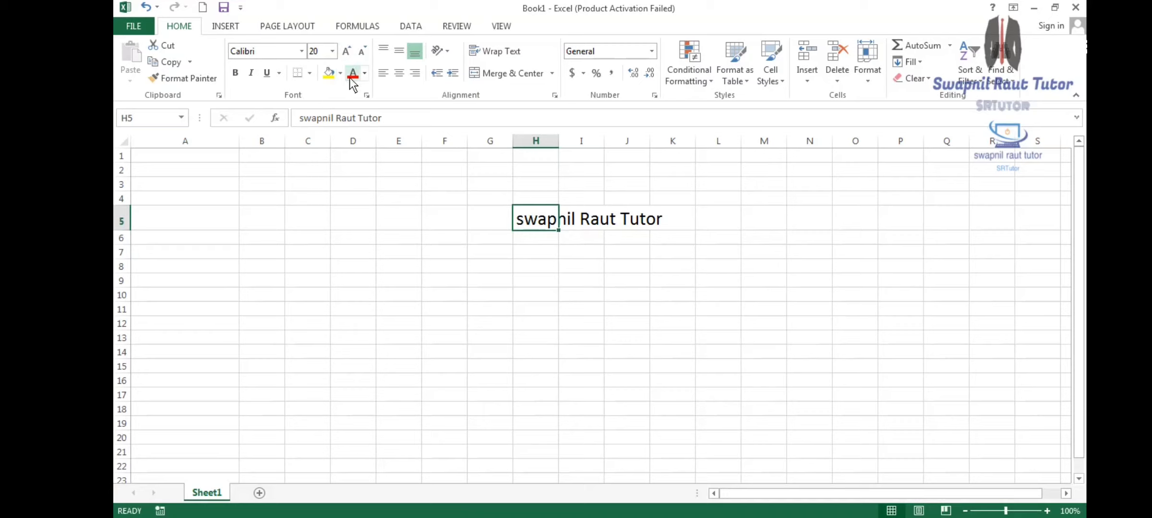
click(353, 74)
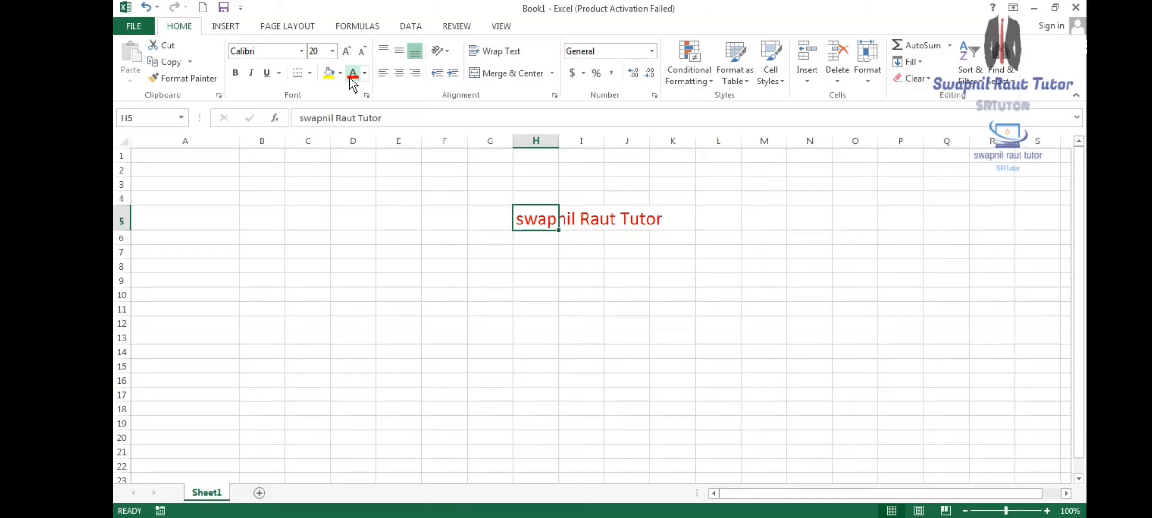
click(302, 53)
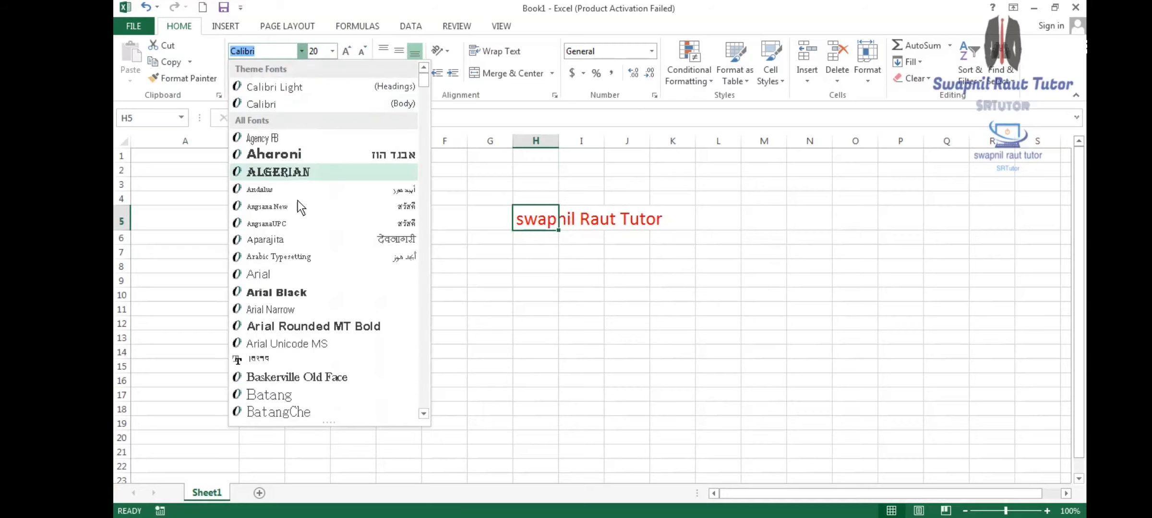
click(295, 167)
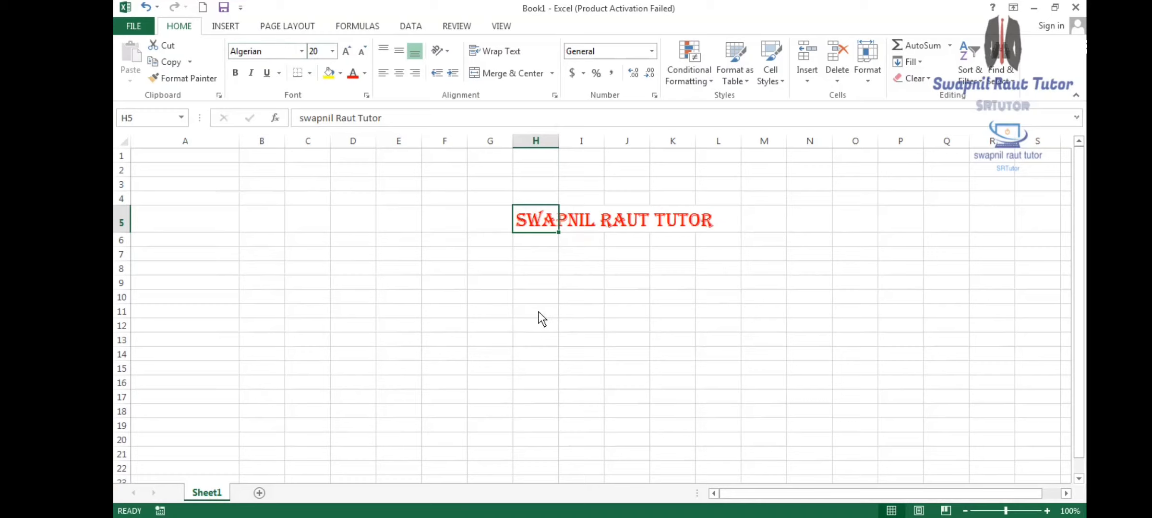
click(302, 314)
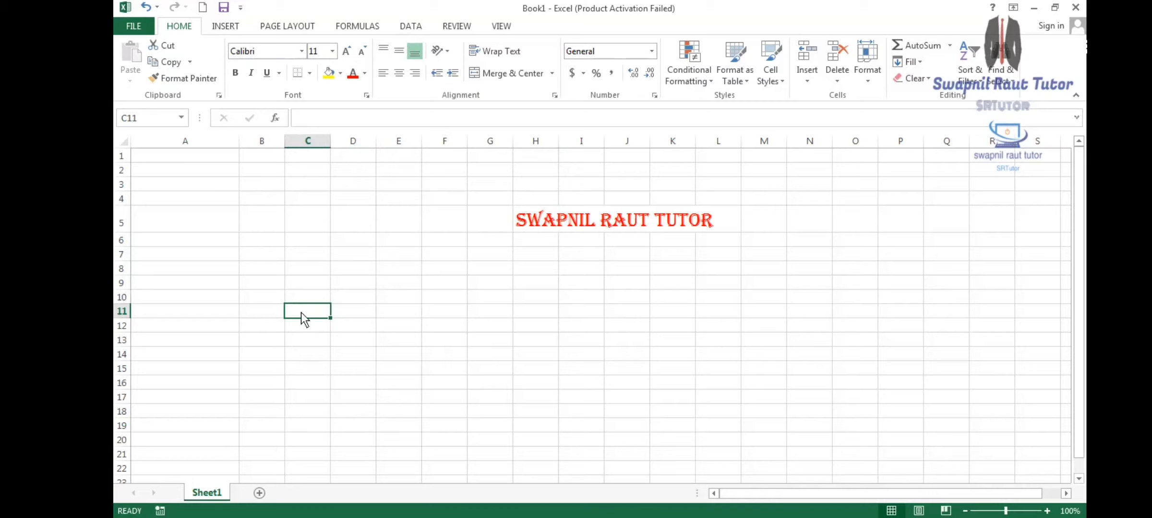
- Enter 'MS-Excel' in cell C11, removing the stray lowercase 's'
text(Ms)
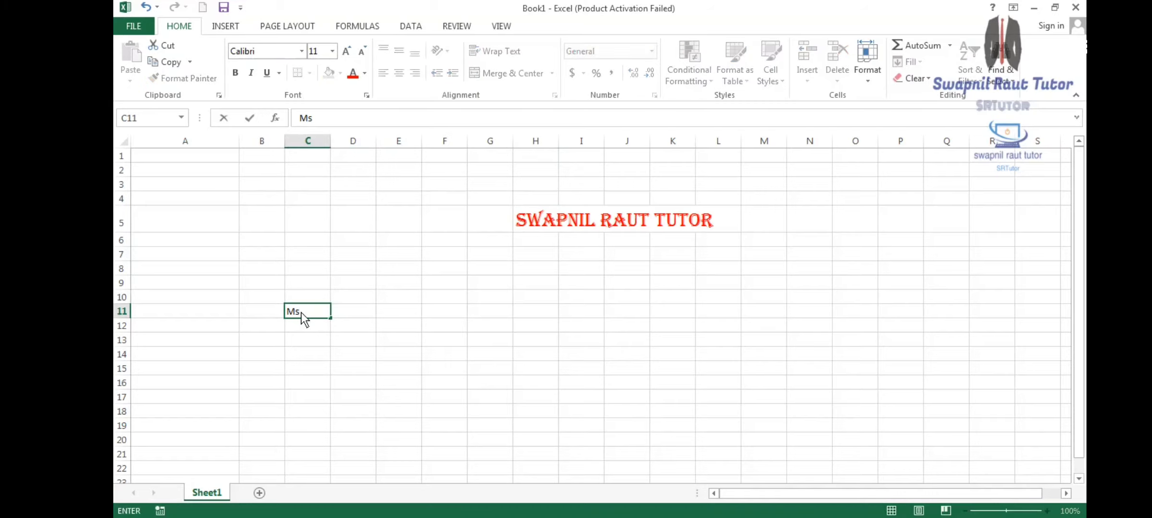
text(S-Exc)
text(el)
click(299, 313)
key(BackSpace)
click(581, 279)
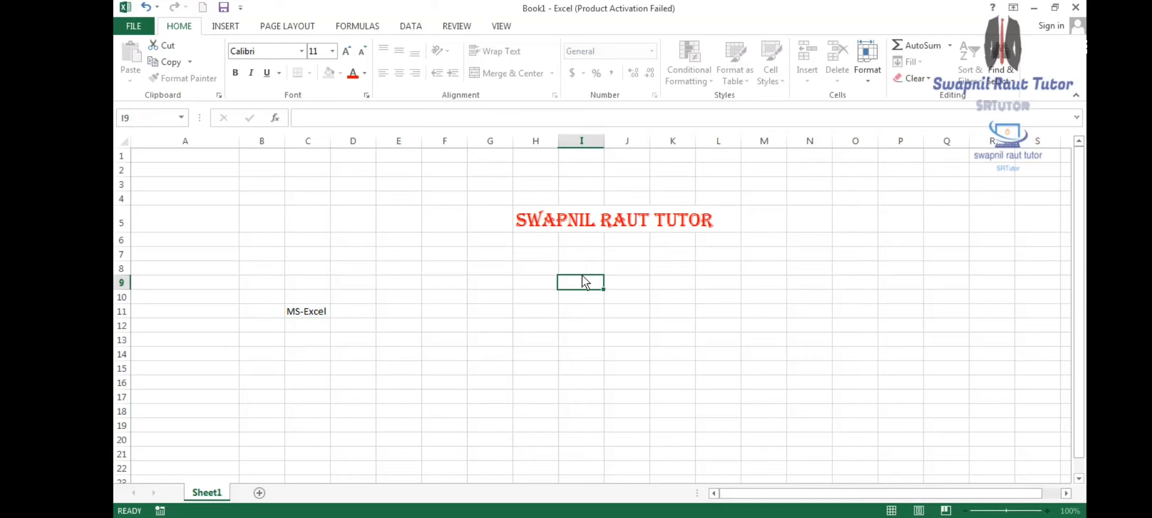
- Revisit C11, then select the H5 title and open its shortcut menu
click(548, 220)
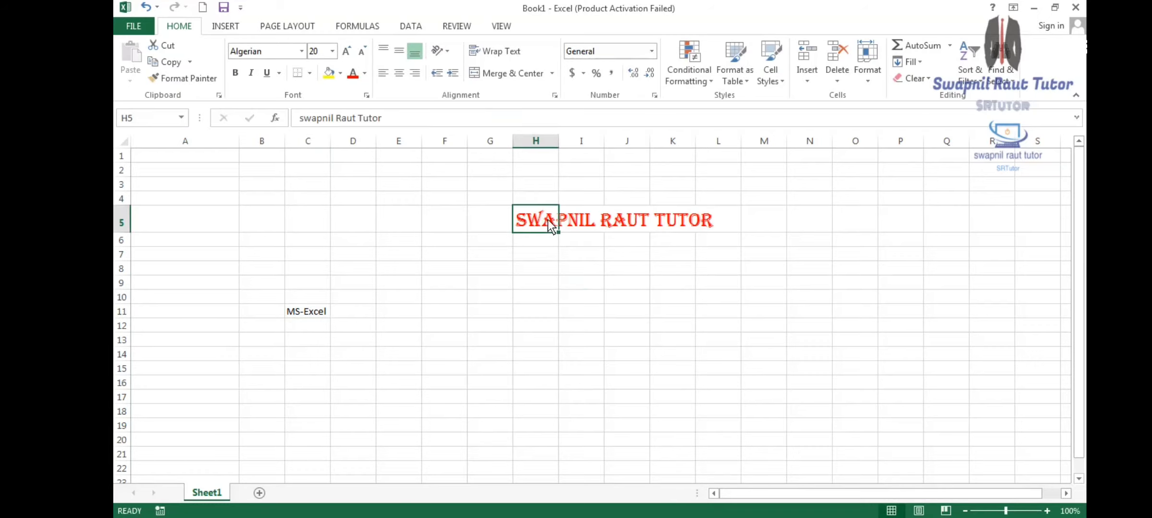
double_click(316, 313)
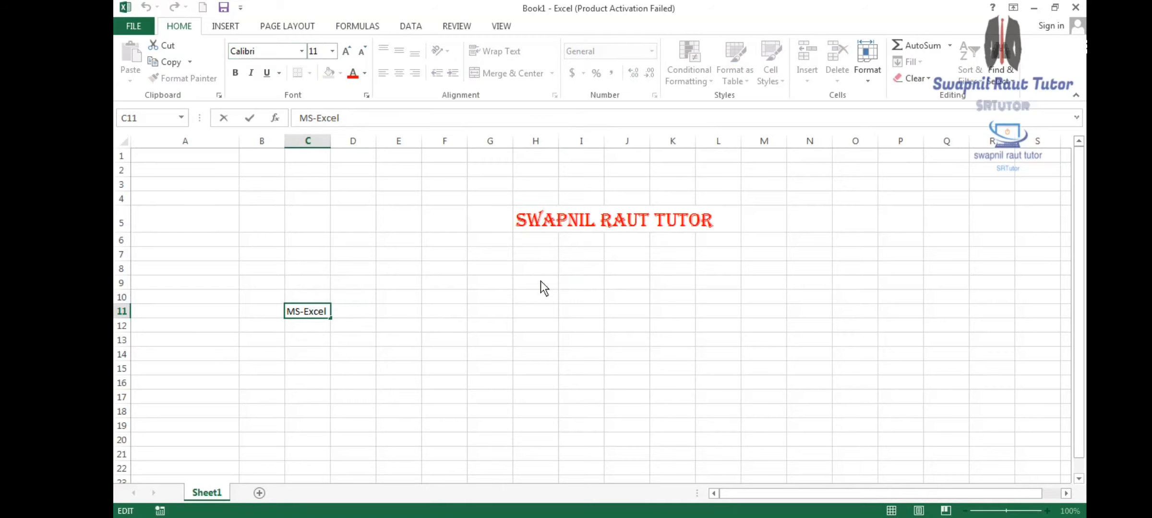
click(531, 216)
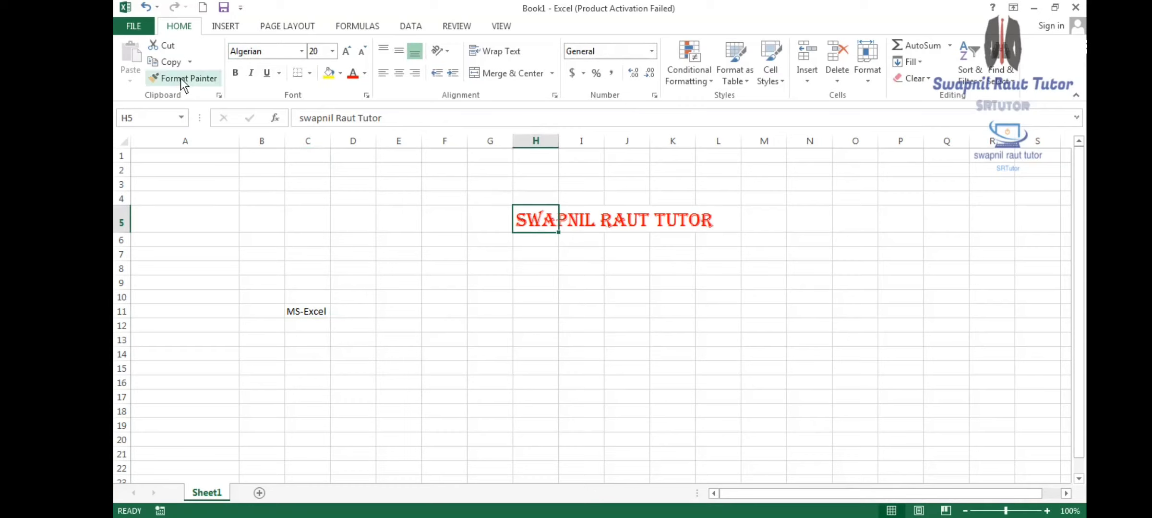
right_click(530, 217)
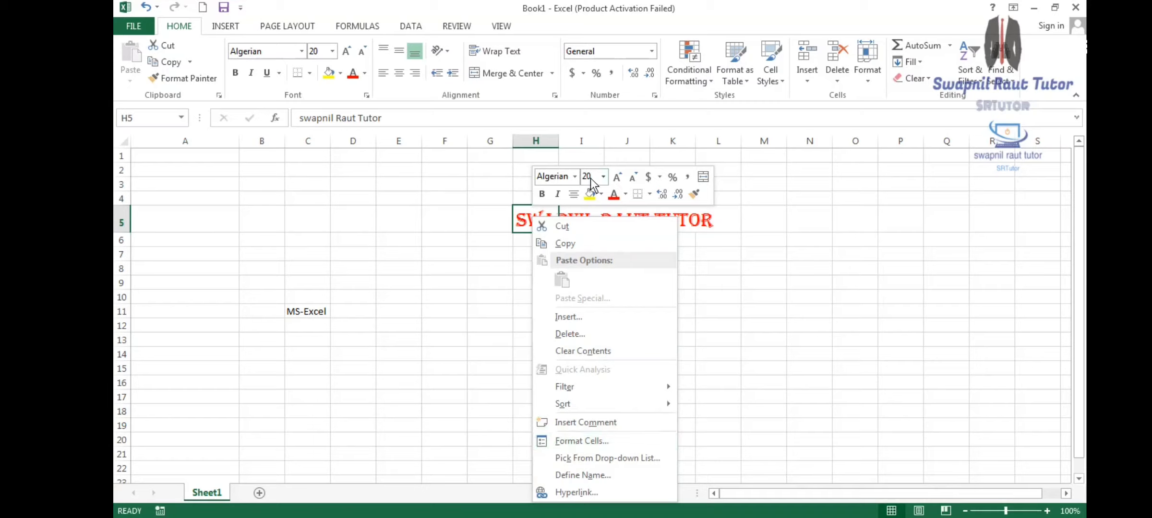
- Use Format Painter to copy H5's red Algerian formatting onto MS-Excel in C11
click(522, 224)
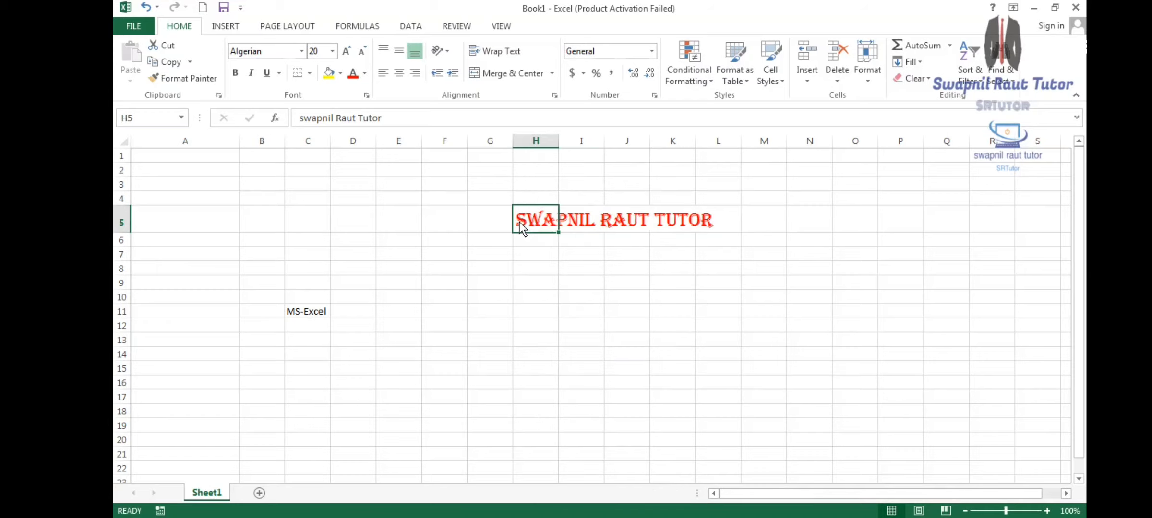
click(184, 82)
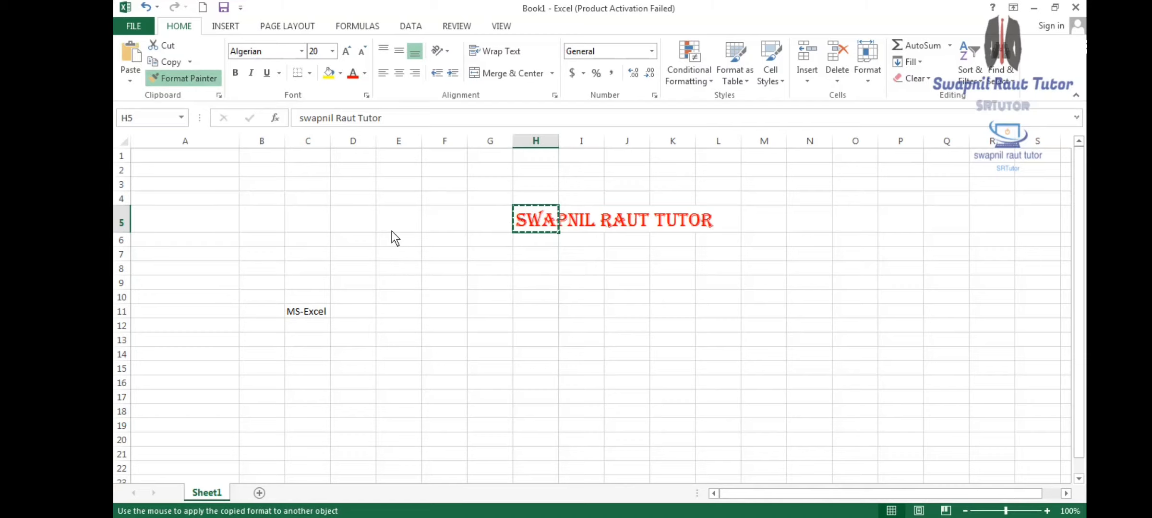
click(298, 309)
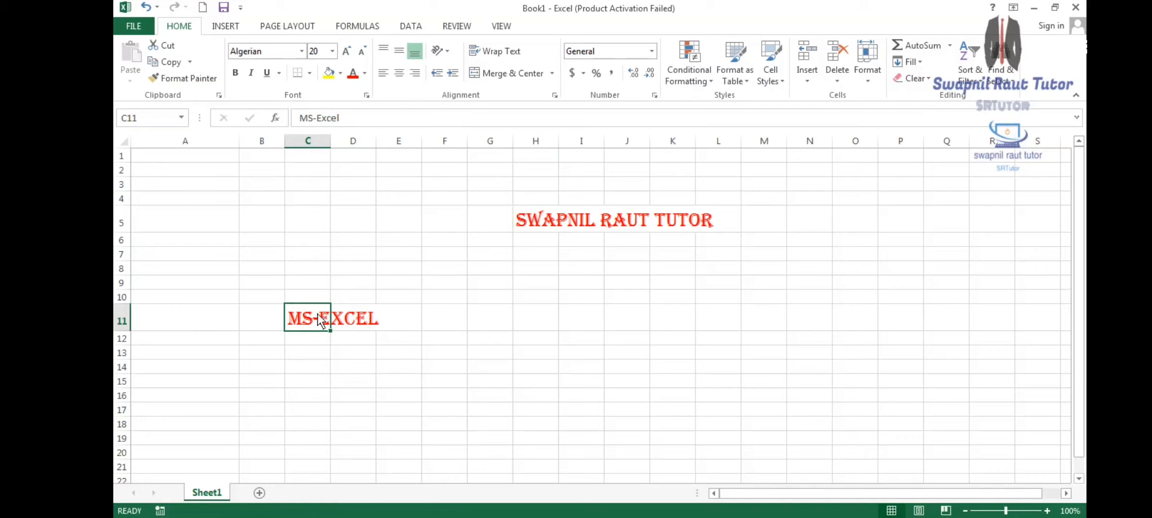
click(585, 318)
- Enter sdfdfdf in I11 and select its text in edit mode, turning it red
text(sdfdfdf)
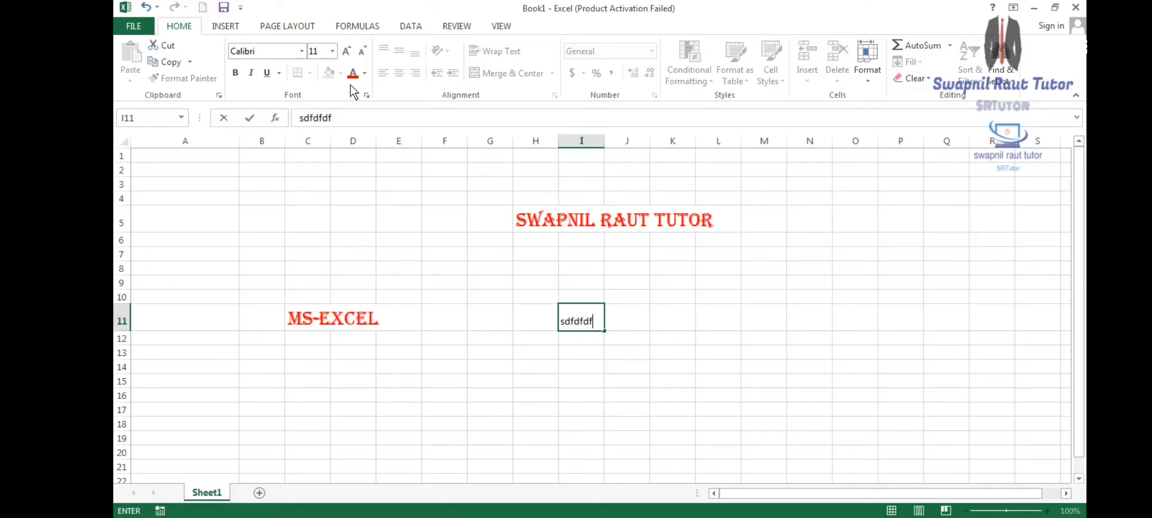
click(350, 76)
key(F2)
key(Home)
drag(580, 318, 599, 319)
click(354, 74)
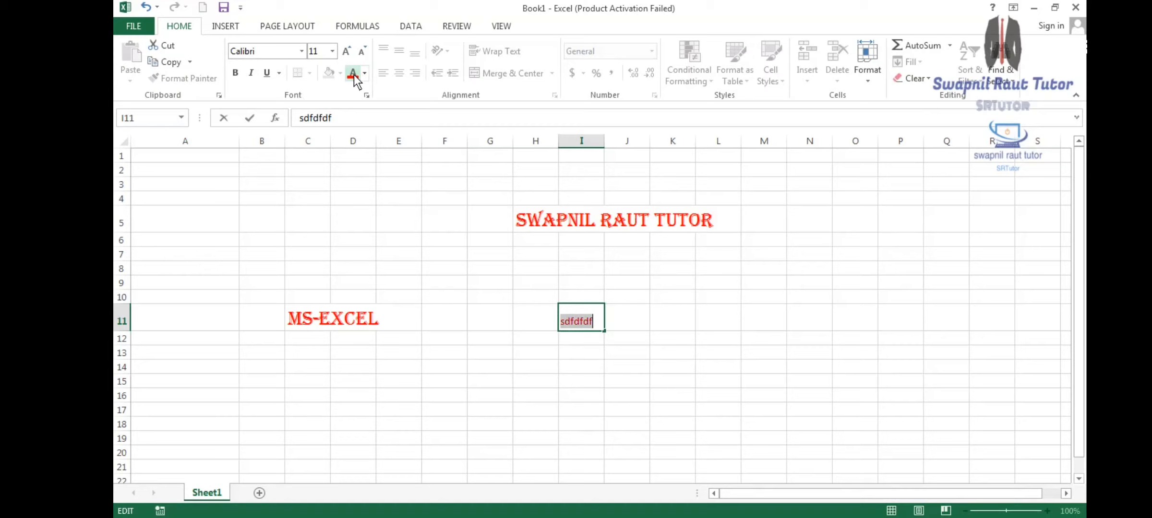
- Make sdfdfdf bold Arial Rounded MT Bold, enlarged to 36 point
click(302, 51)
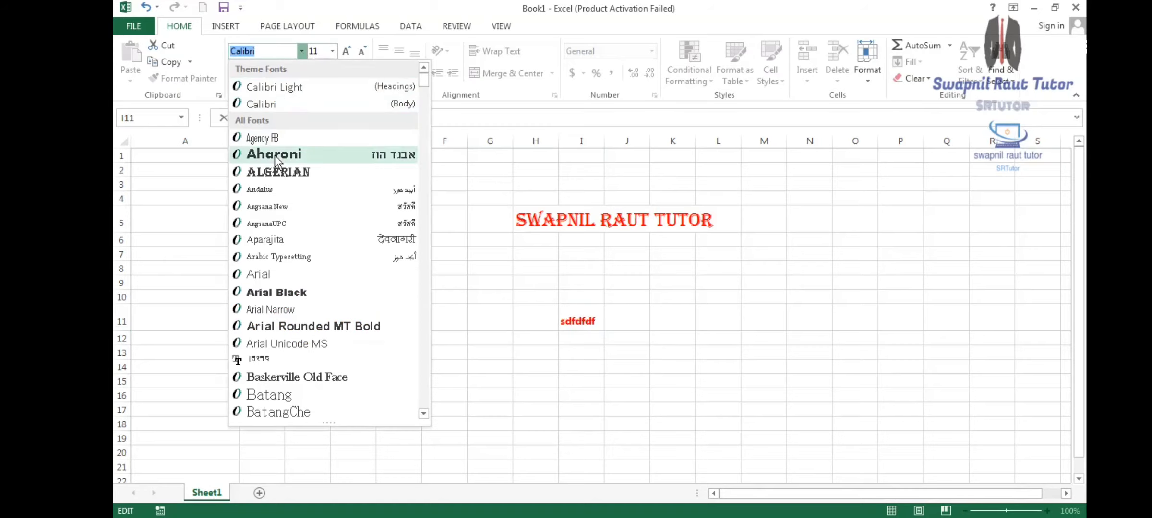
click(299, 328)
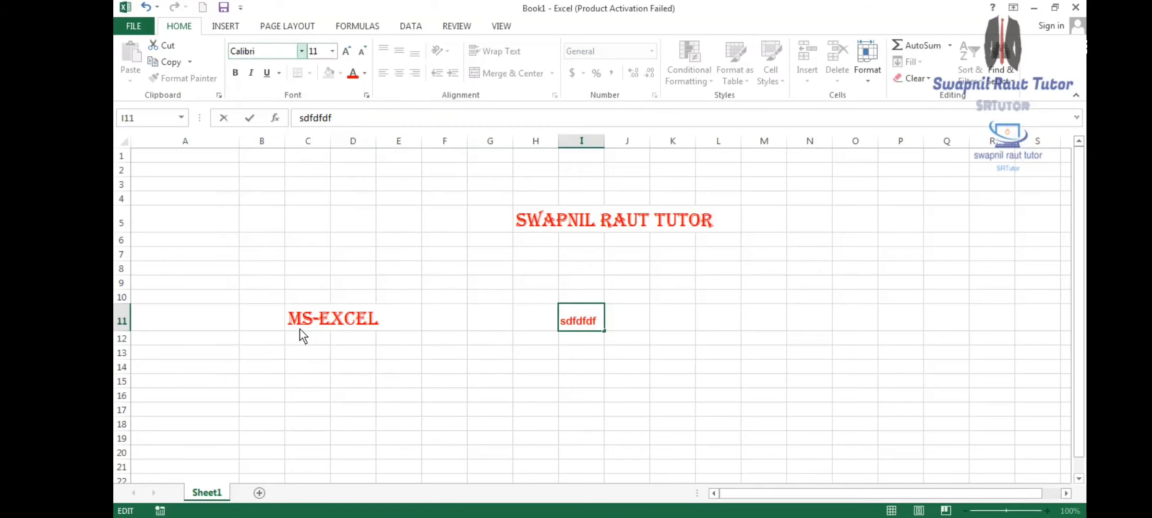
click(235, 75)
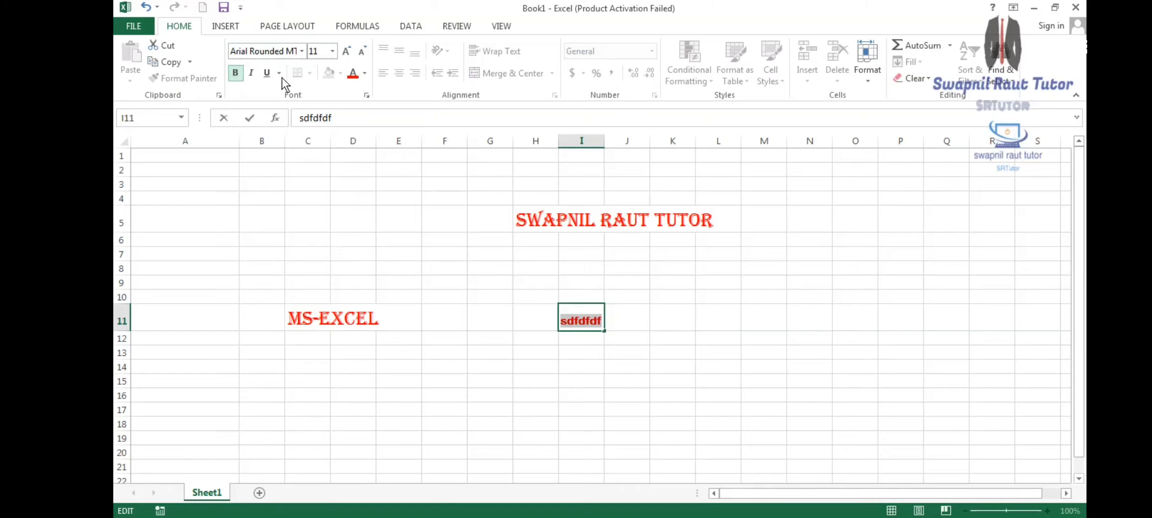
click(346, 51)
click(346, 51)
click(347, 51)
click(347, 51)
- Color sdfdfdf dark blue and commit the I11 entry
click(365, 73)
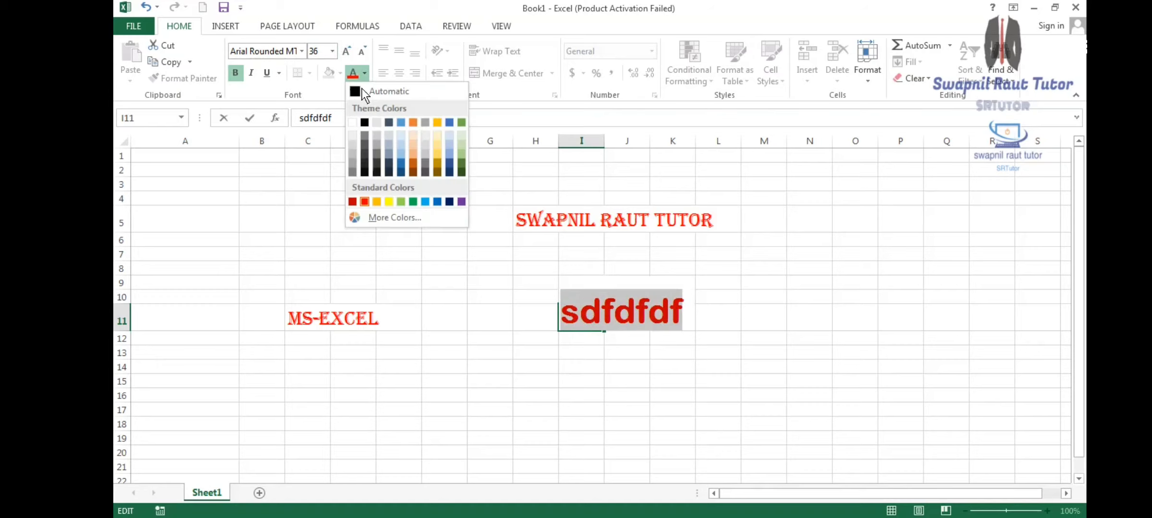
click(447, 201)
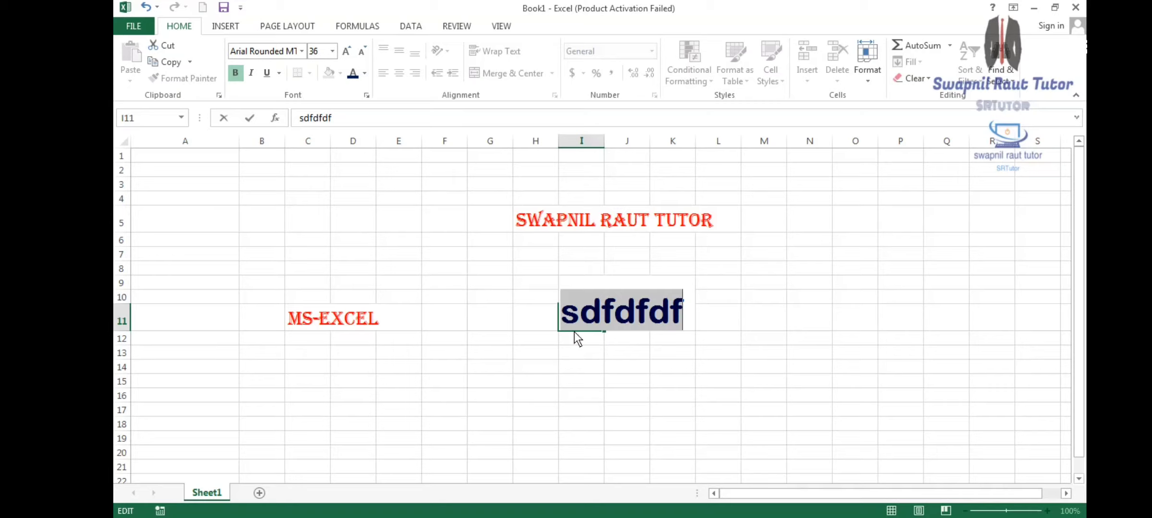
click(572, 319)
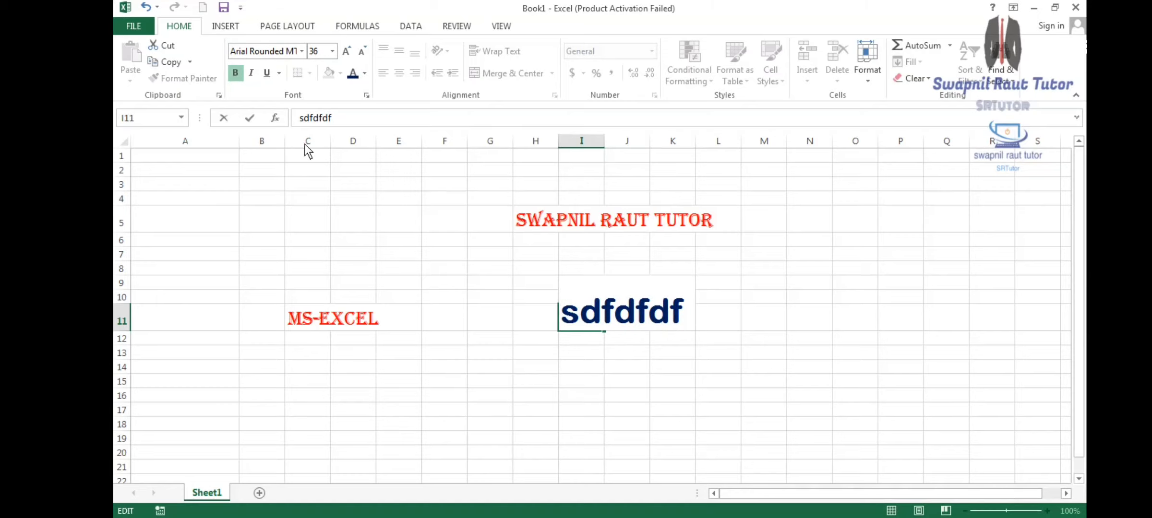
click(607, 400)
click(582, 342)
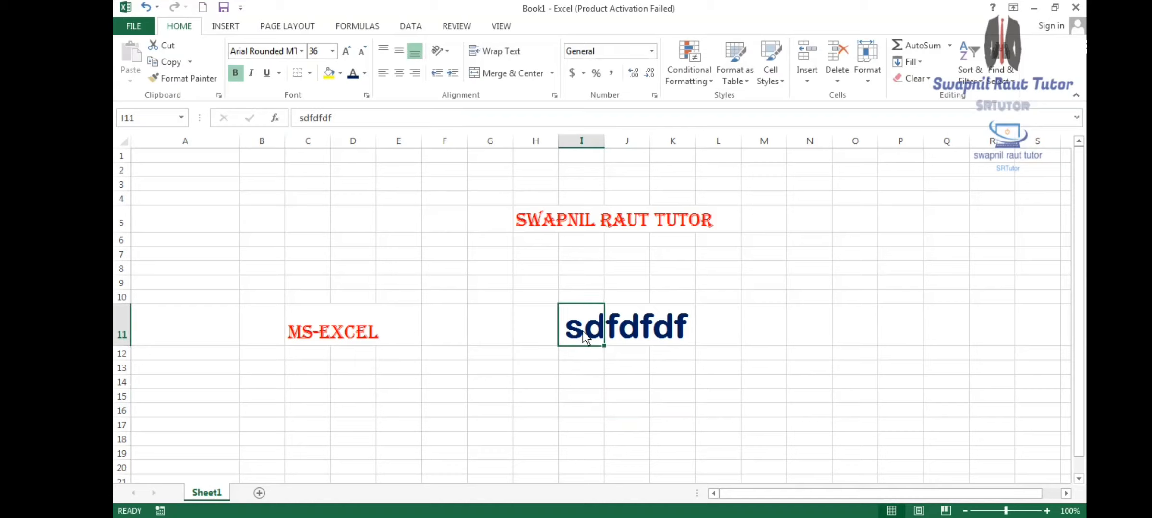
- Format-paint I11's styling onto the H5 title, then onto MS-Excel in C11
click(162, 80)
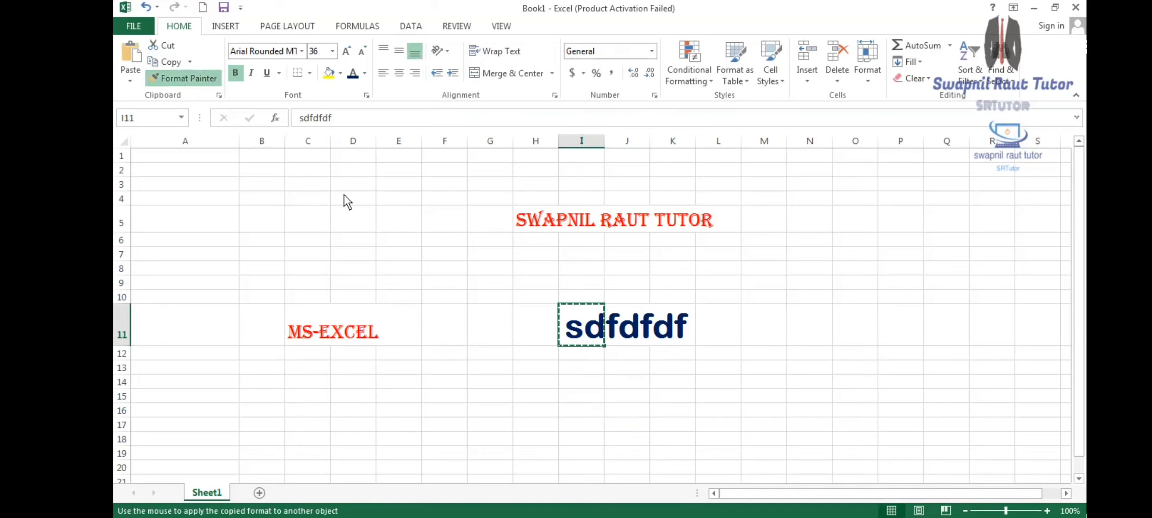
click(517, 219)
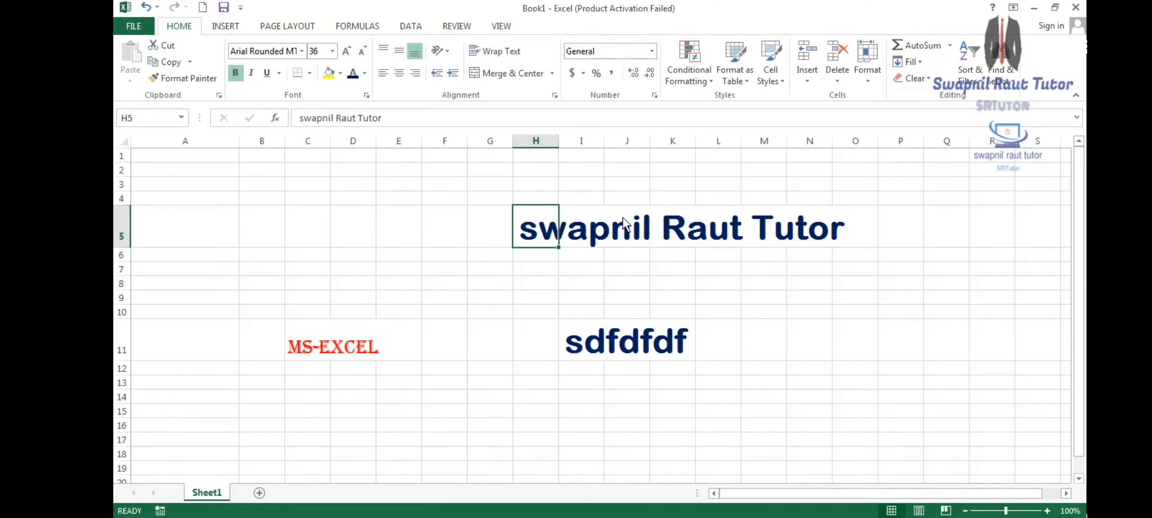
click(174, 73)
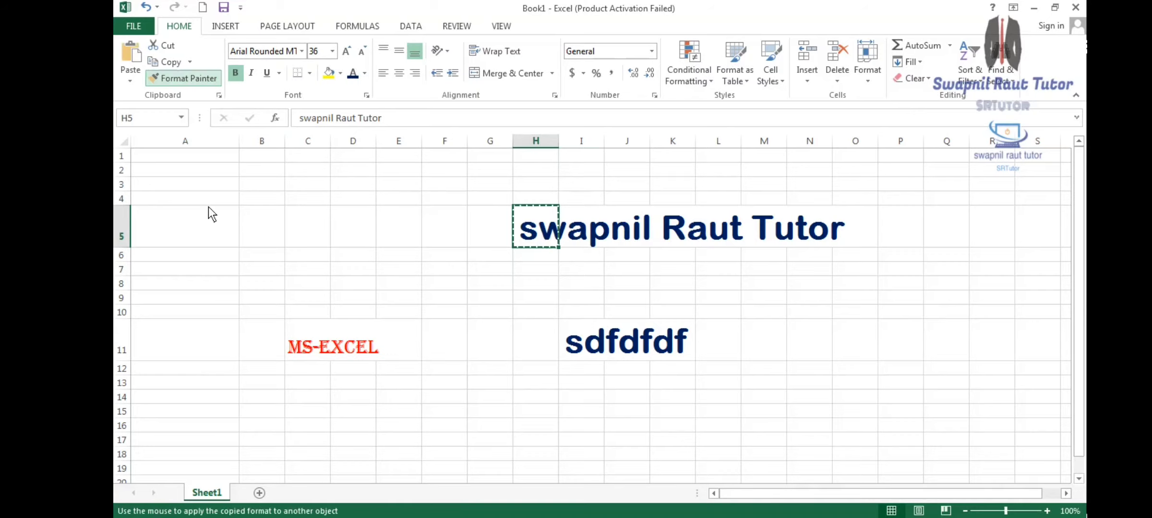
click(319, 340)
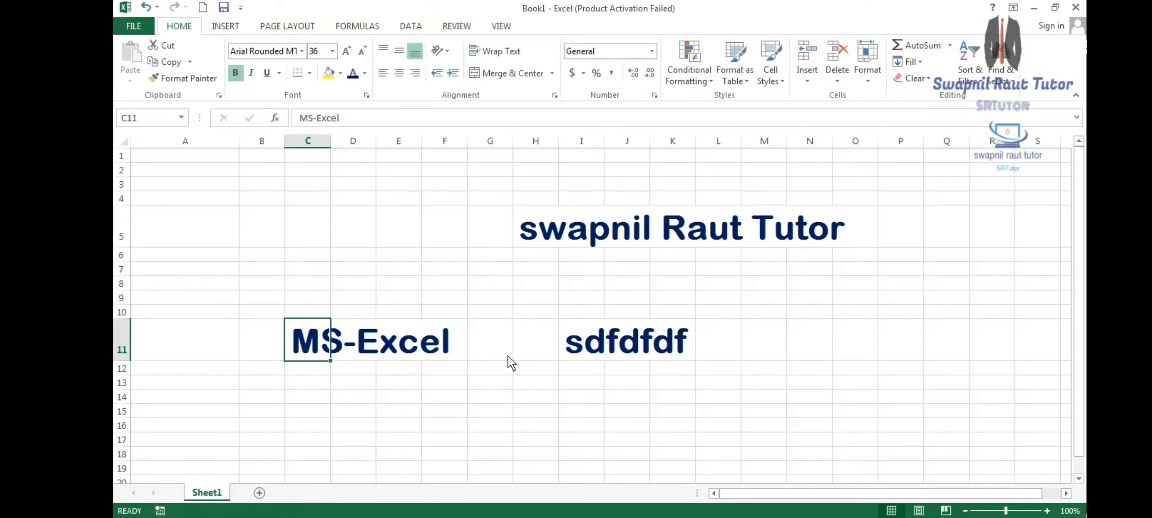